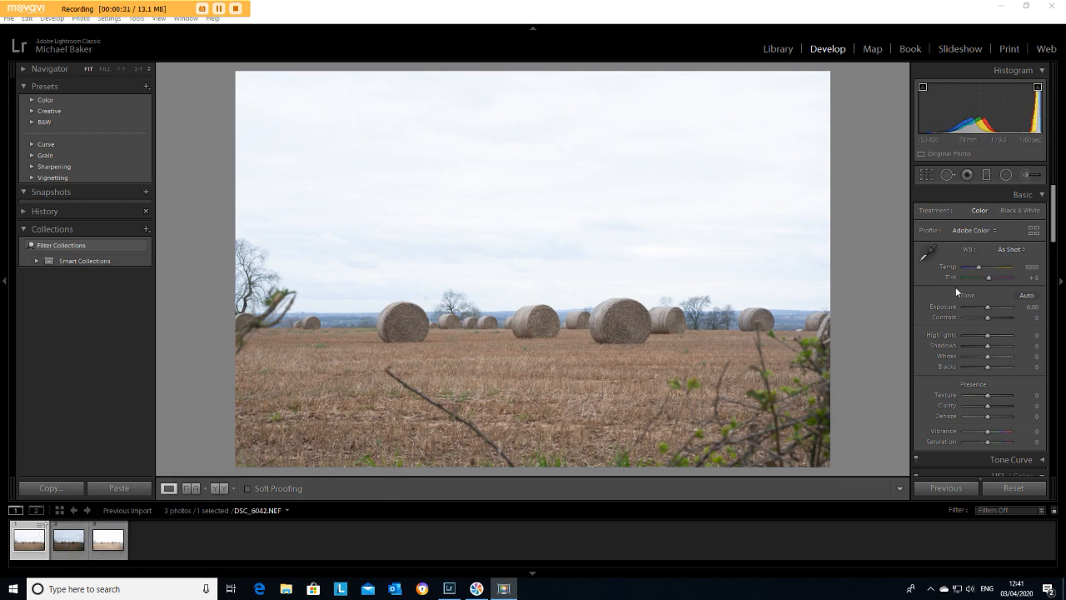
# - Set the photo's Exposure to +0.24, Contrast to +7, Whites to +2, Blacks to -43 and Clarity to +12
pyautogui.moveTo(988, 306); pyautogui.dragTo(989, 307)
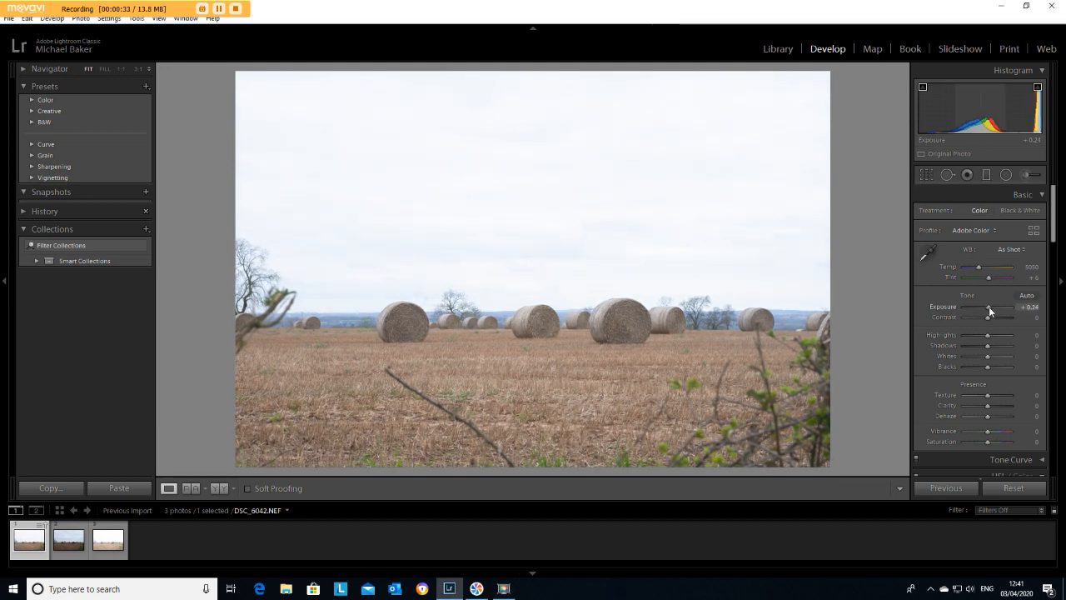
pyautogui.click(989, 319)
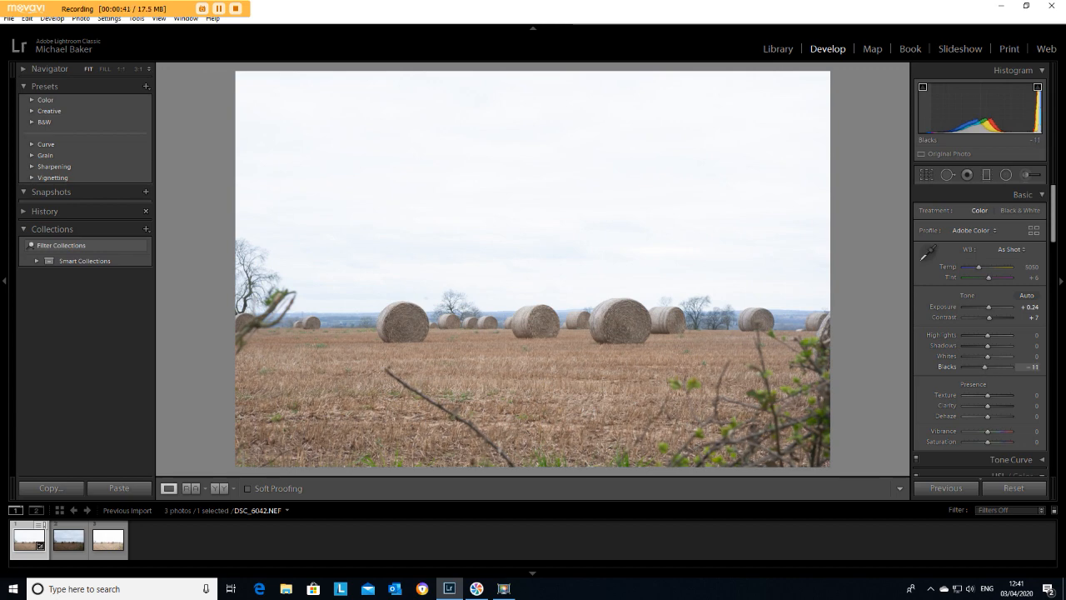
pyautogui.moveTo(984, 367)
pyautogui.mouseDown()
pyautogui.moveTo(965, 362)
pyautogui.moveTo(974, 368)
pyautogui.mouseUp()
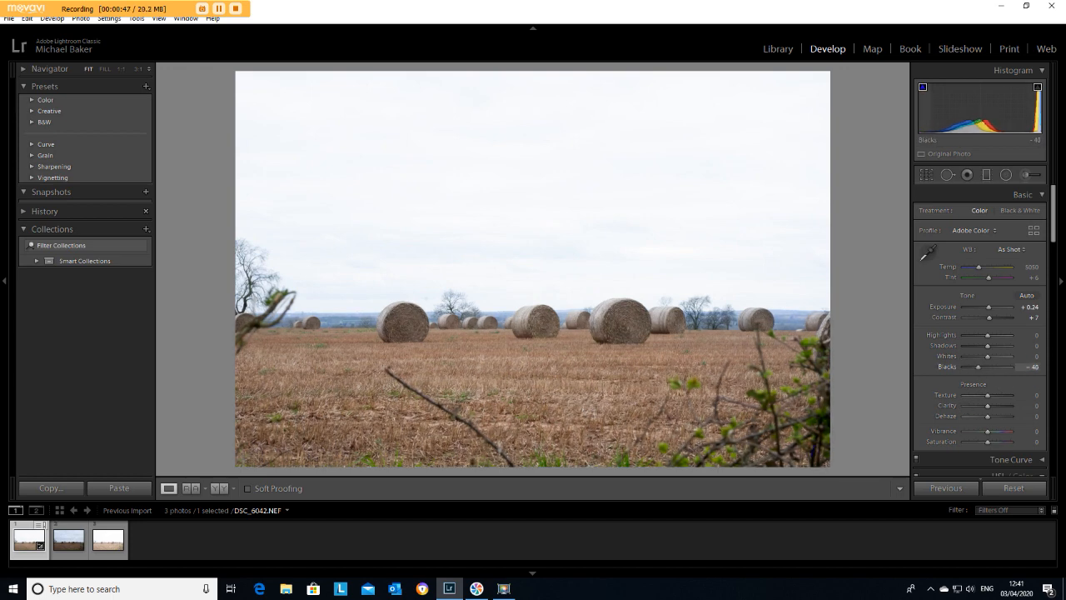
pyautogui.moveTo(977, 367); pyautogui.dragTo(977, 366)
pyautogui.moveTo(987, 356); pyautogui.dragTo(988, 356)
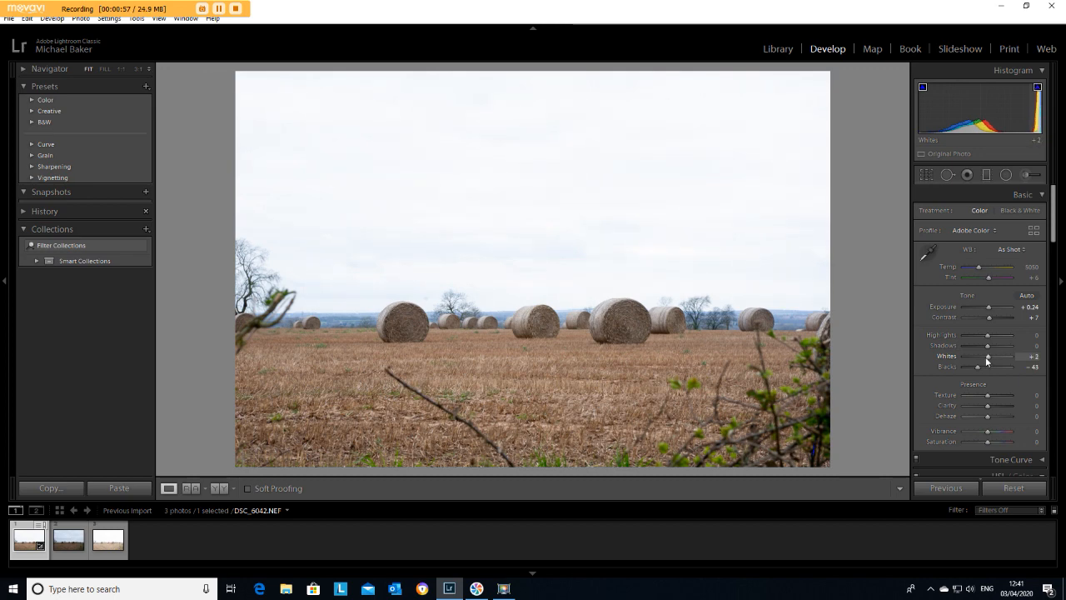
pyautogui.moveTo(988, 408); pyautogui.dragTo(991, 408)
# - Set the sharpening Amount to 70 and the Luminance noise reduction to 29
pyautogui.moveTo(1054, 237); pyautogui.dragTo(1054, 327)
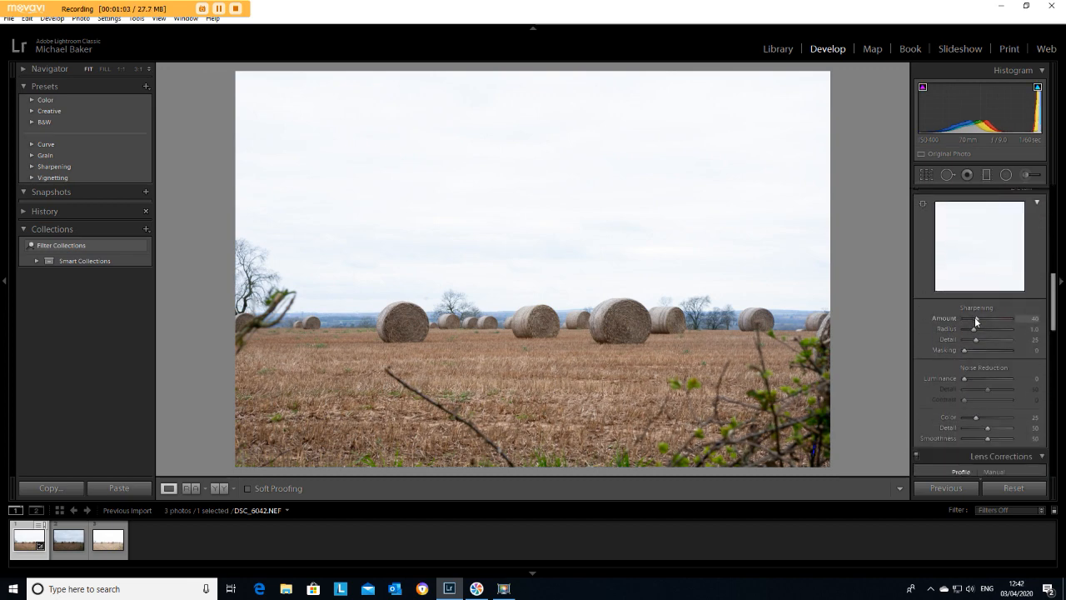
pyautogui.moveTo(988, 320); pyautogui.dragTo(987, 320)
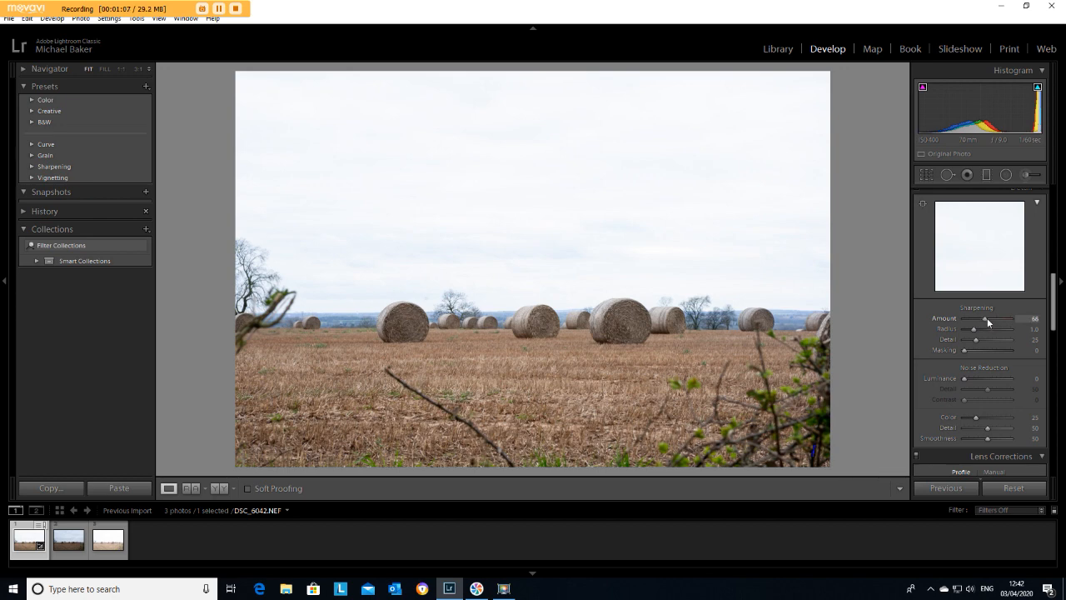
pyautogui.moveTo(966, 381); pyautogui.dragTo(977, 379)
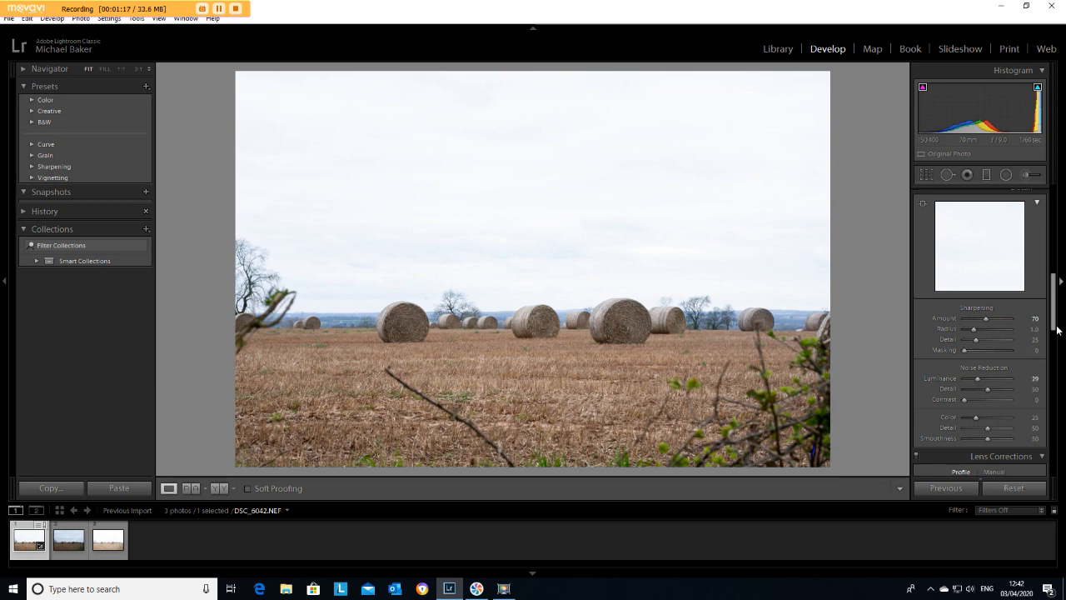
# - Enable Remove Chromatic Aberration in the photo's lens corrections
pyautogui.scroll(-1, 1058, 340)
pyautogui.scroll(1, 1059, 340)
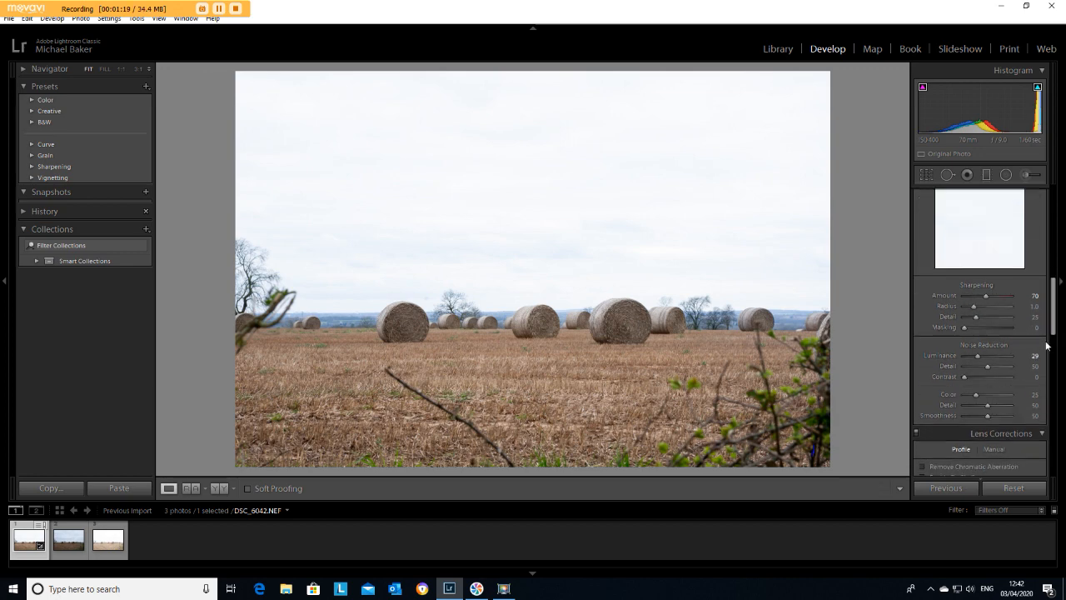
pyautogui.scroll(-2, 1056, 302)
pyautogui.click(922, 335)
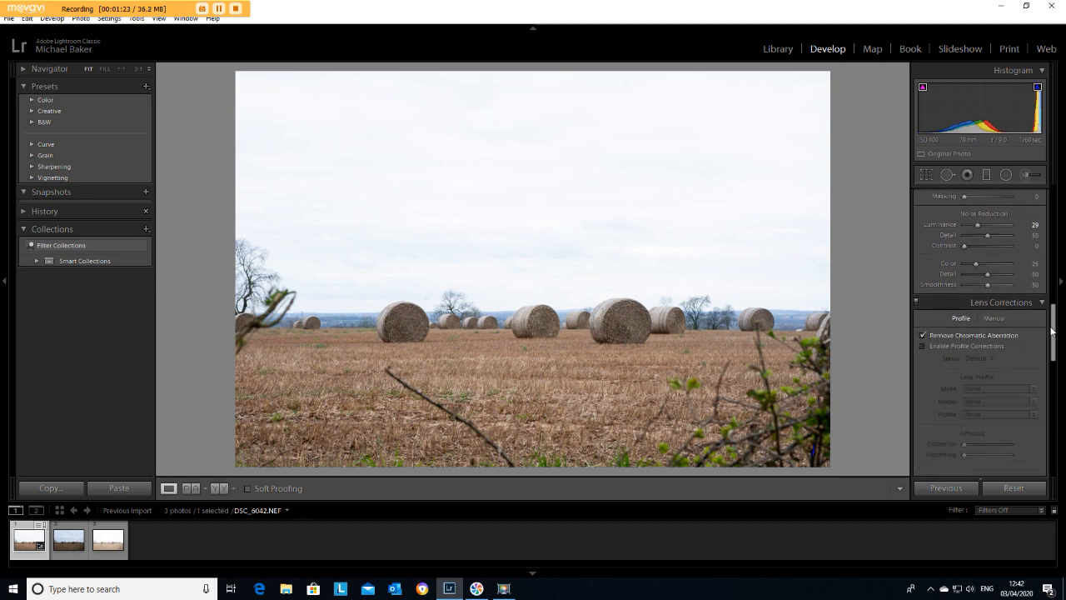
# - Add the other two bracketed exposures to the selection and synchronize all develop settings from DSC_6042.NEF to them
pyautogui.moveTo(1053, 333); pyautogui.dragTo(1046, 193)
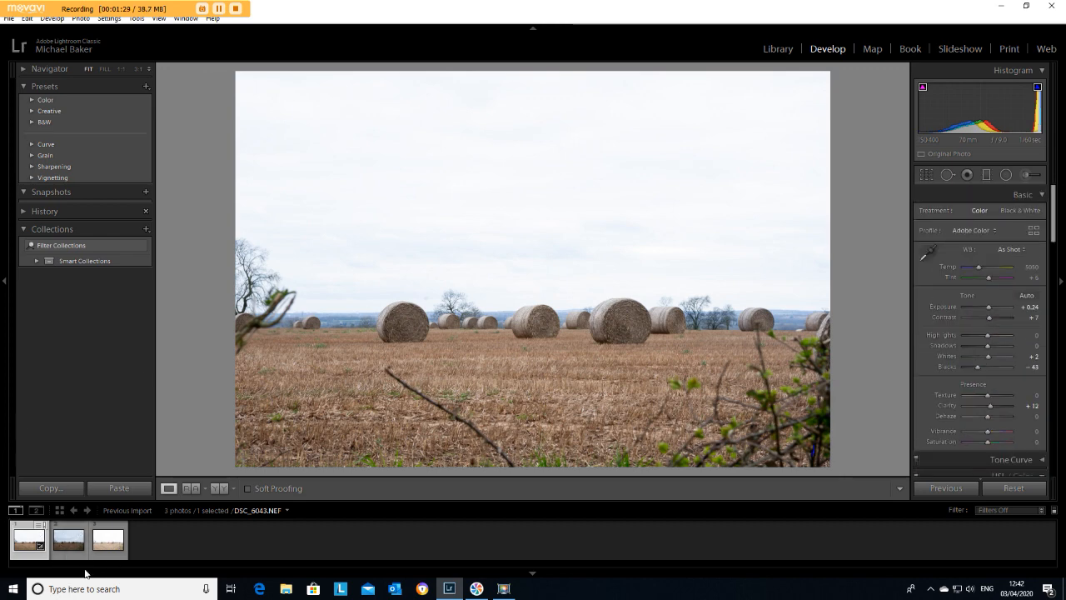
pyautogui.keyDown('ctrl'); pyautogui.click(68, 539); pyautogui.keyUp('ctrl')
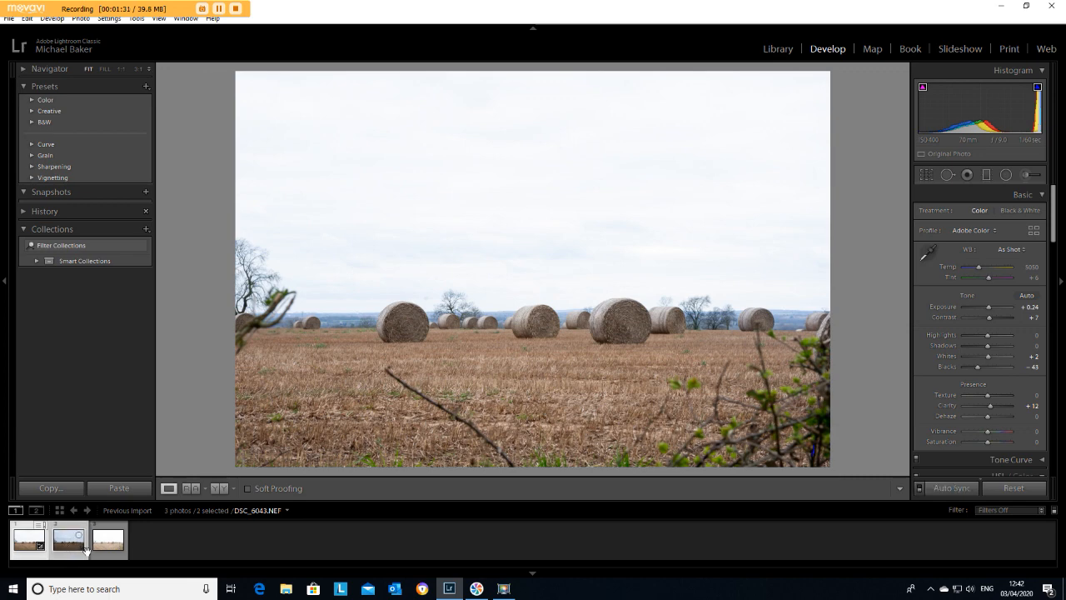
pyautogui.keyDown('ctrl'); pyautogui.click(108, 539); pyautogui.keyUp('ctrl')
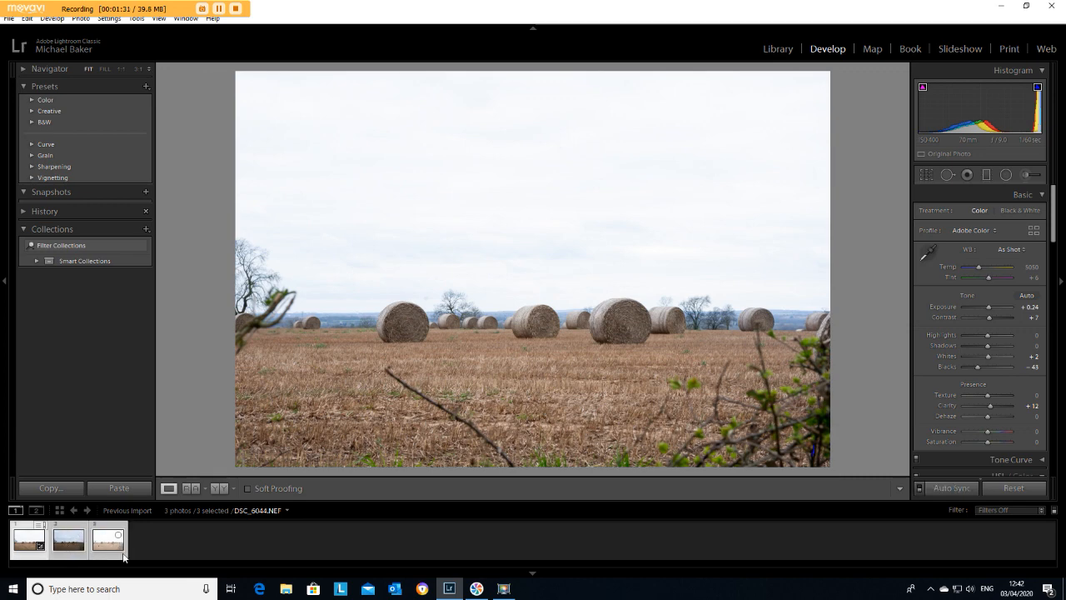
pyautogui.click(951, 490)
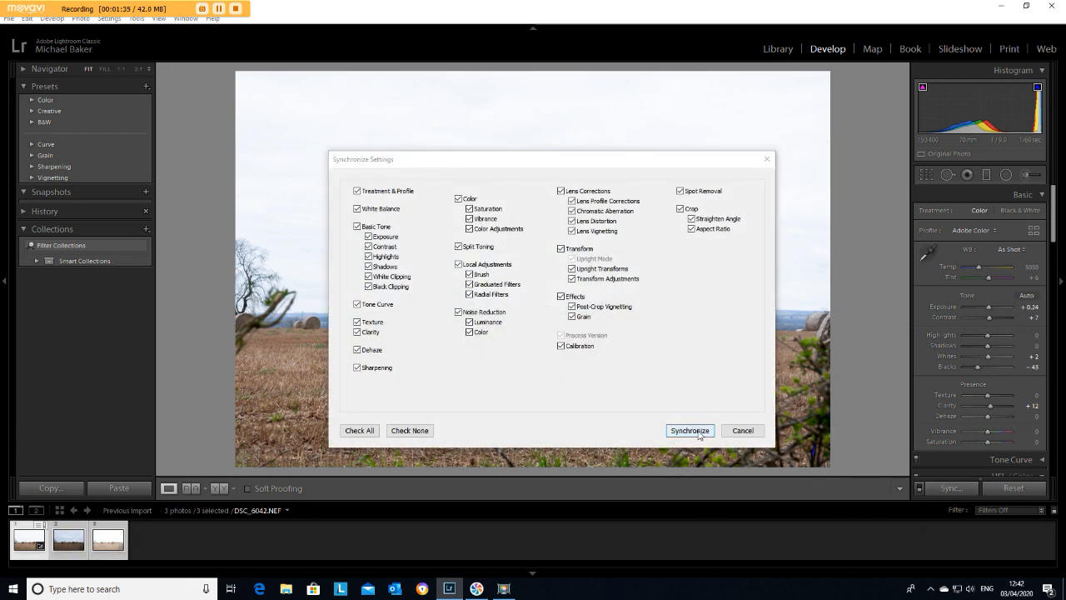
pyautogui.click(699, 431)
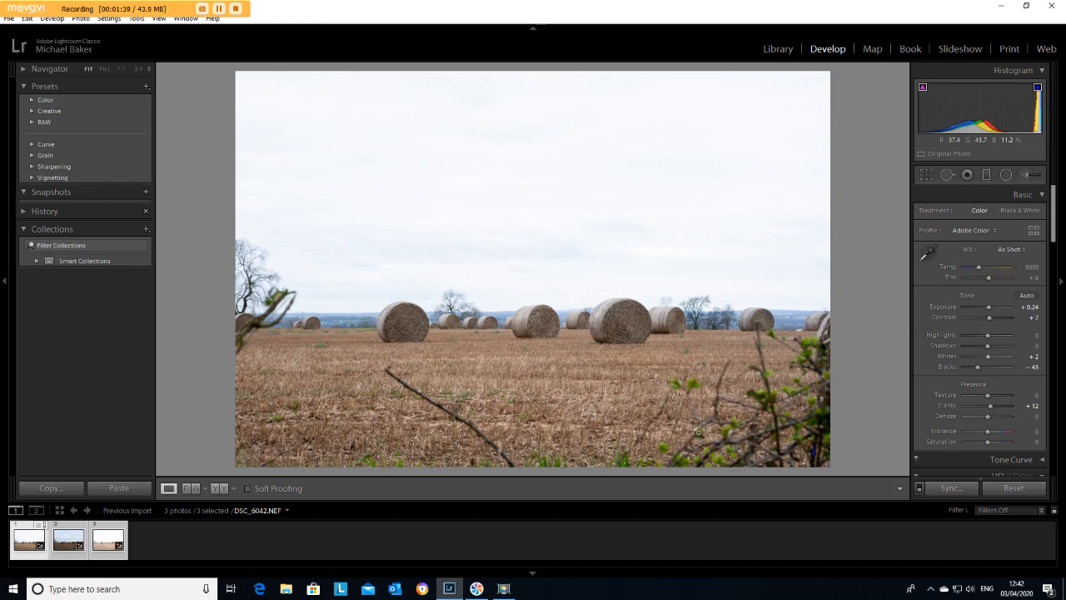
# - Export the three selected photos to Photomatix Pro with image alignment, cropping of the aligned result and the deghosting dialog enabled
pyautogui.rightClick(30, 545)
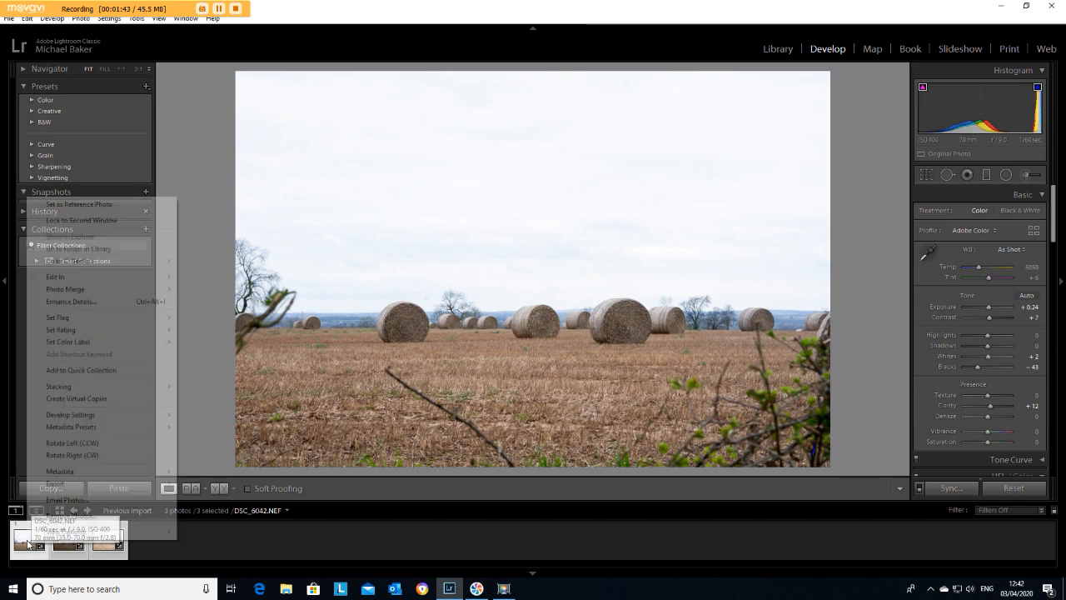
pyautogui.moveTo(105, 486)
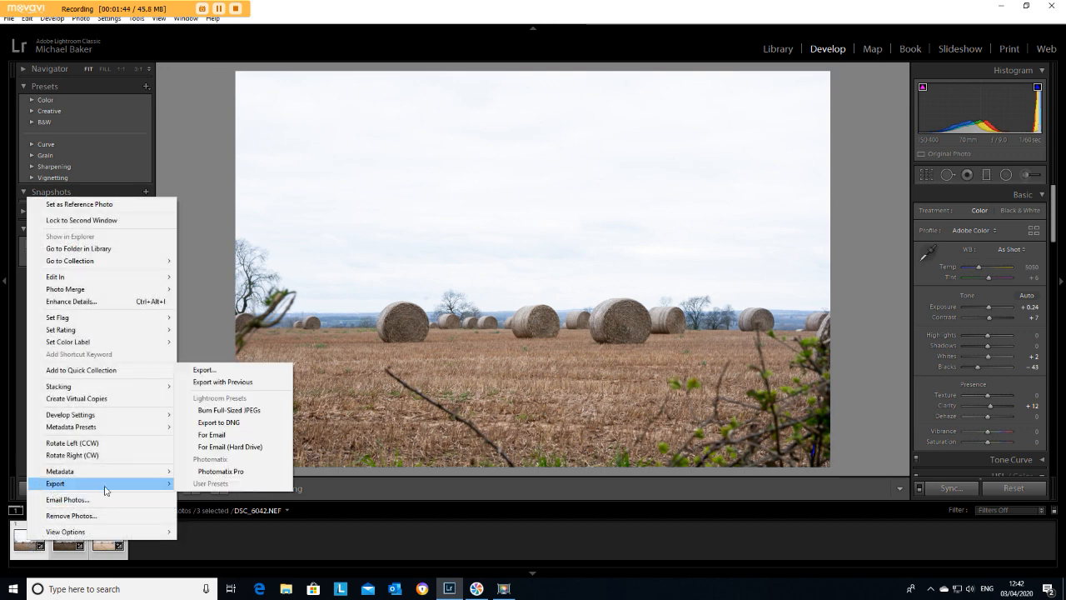
pyautogui.click(233, 472)
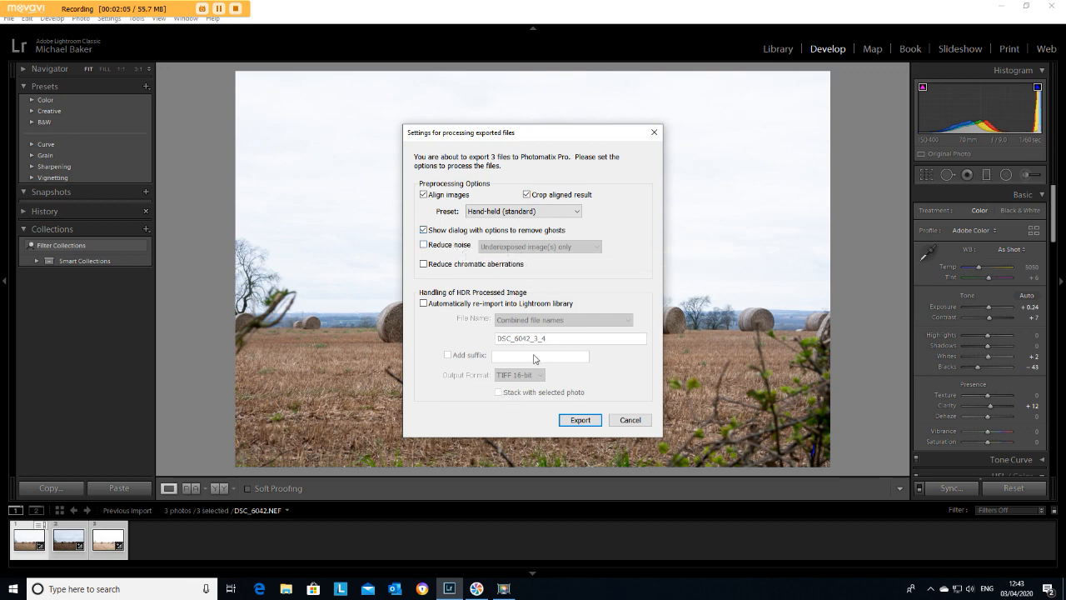
pyautogui.click(572, 426)
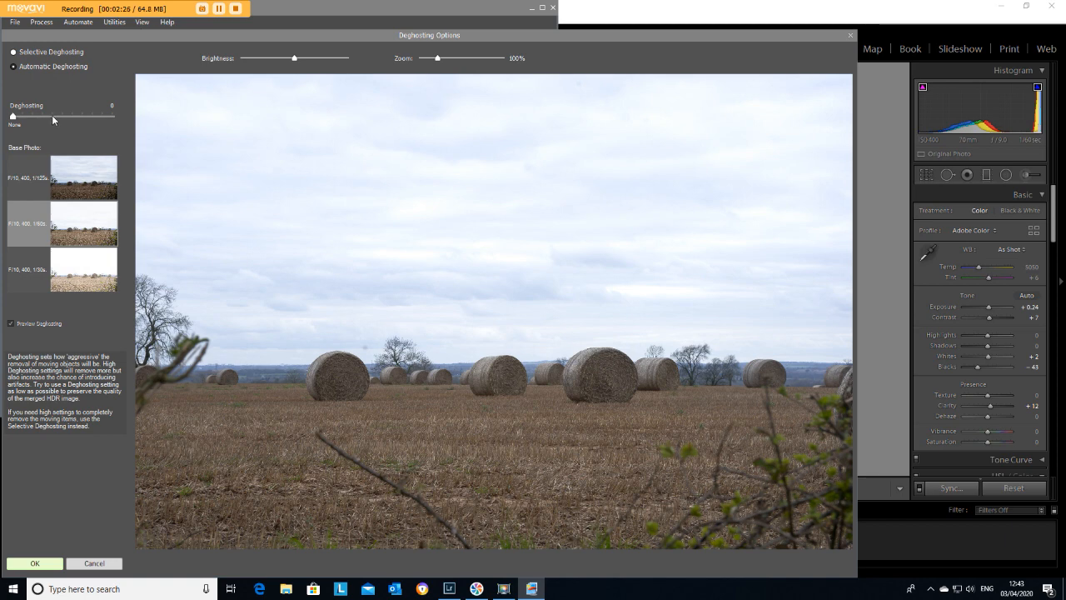
# - Choose the 1/125 s exposure as the base photo, raise the automatic deghosting level and accept the deghosting options
pyautogui.click(33, 178)
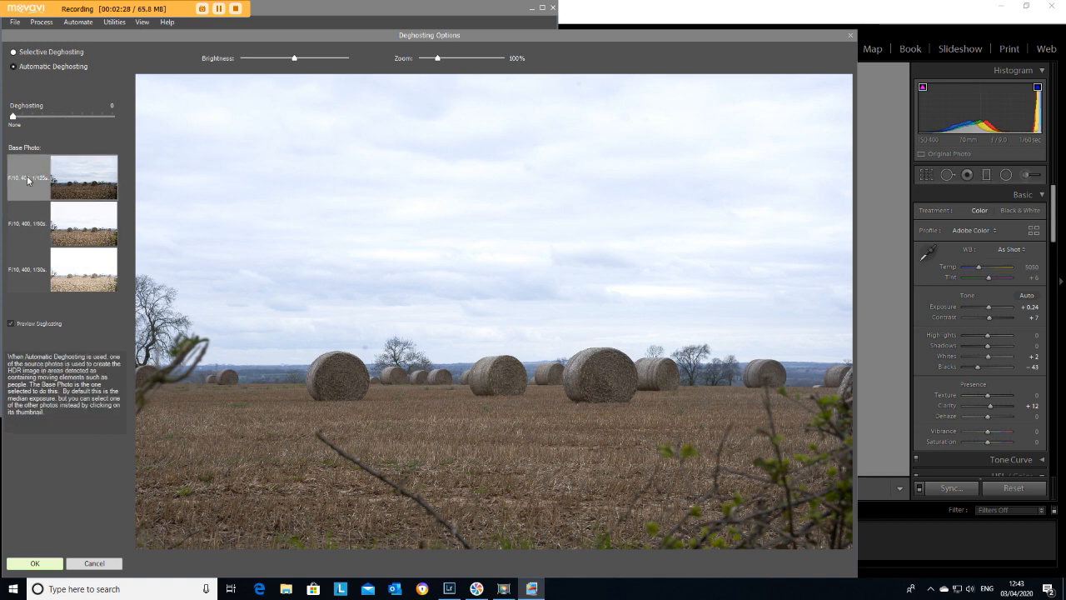
pyautogui.click(58, 116)
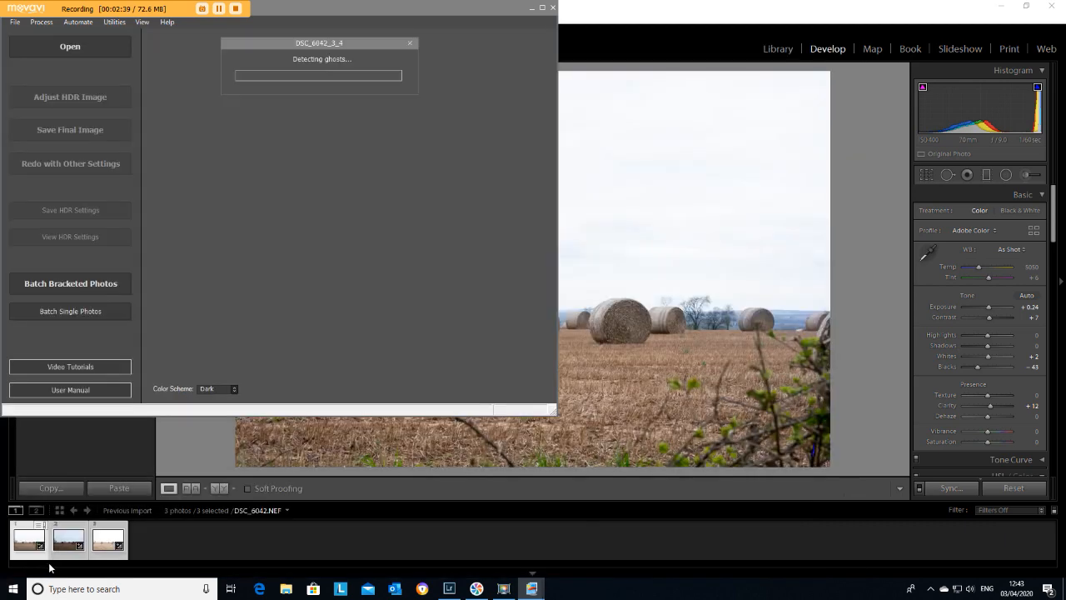
pyautogui.click(50, 565)
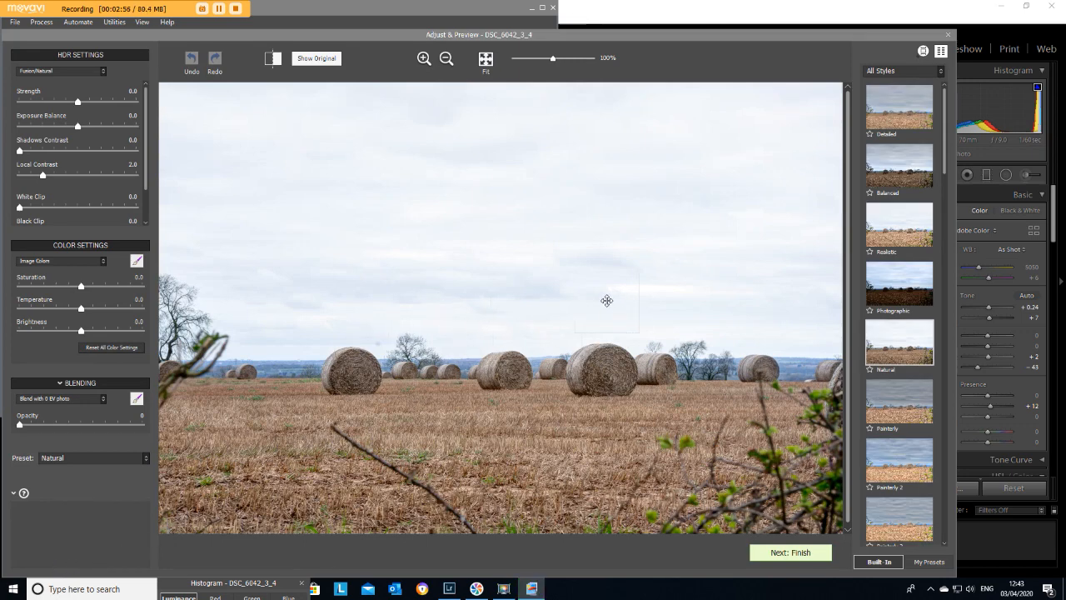
# - Try the Painterly 2 style, return to Natural with Strength set to -2.0, and finish the HDR image
pyautogui.click(891, 459)
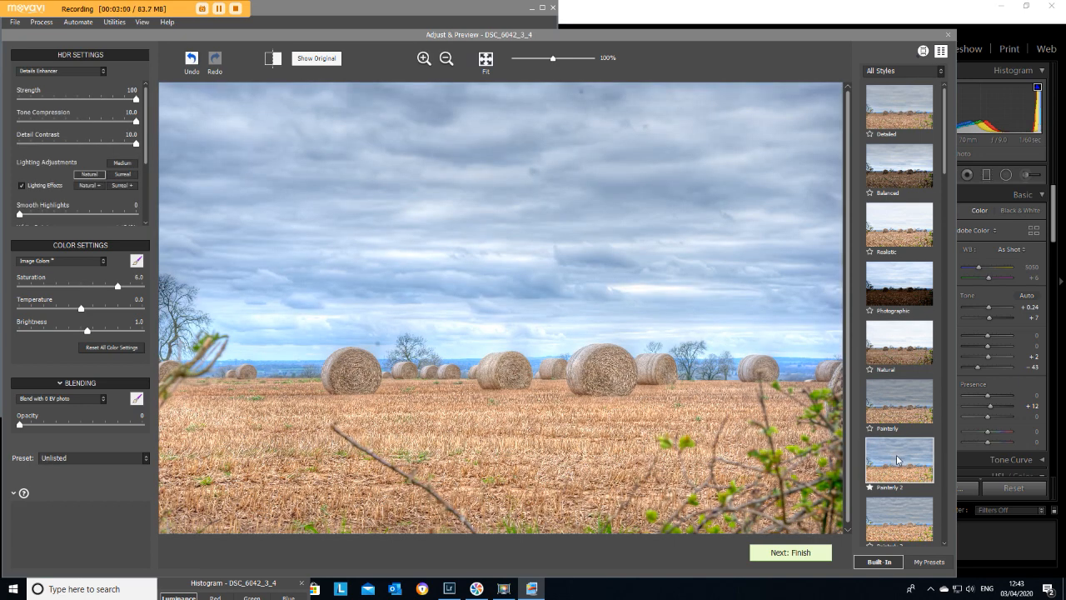
pyautogui.click(900, 349)
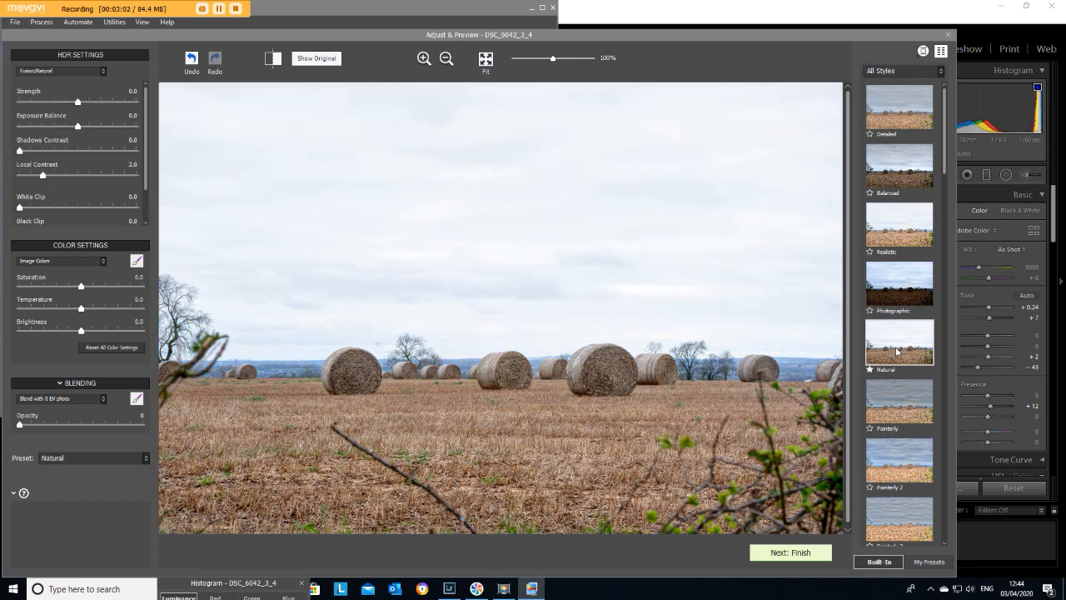
pyautogui.moveTo(85, 103)
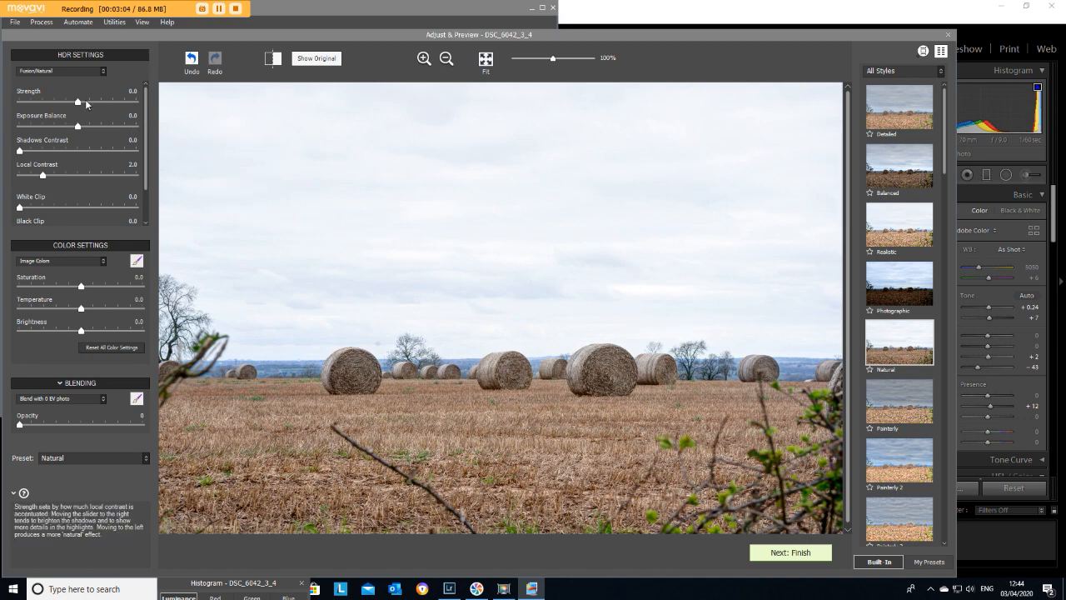
pyautogui.click(65, 99)
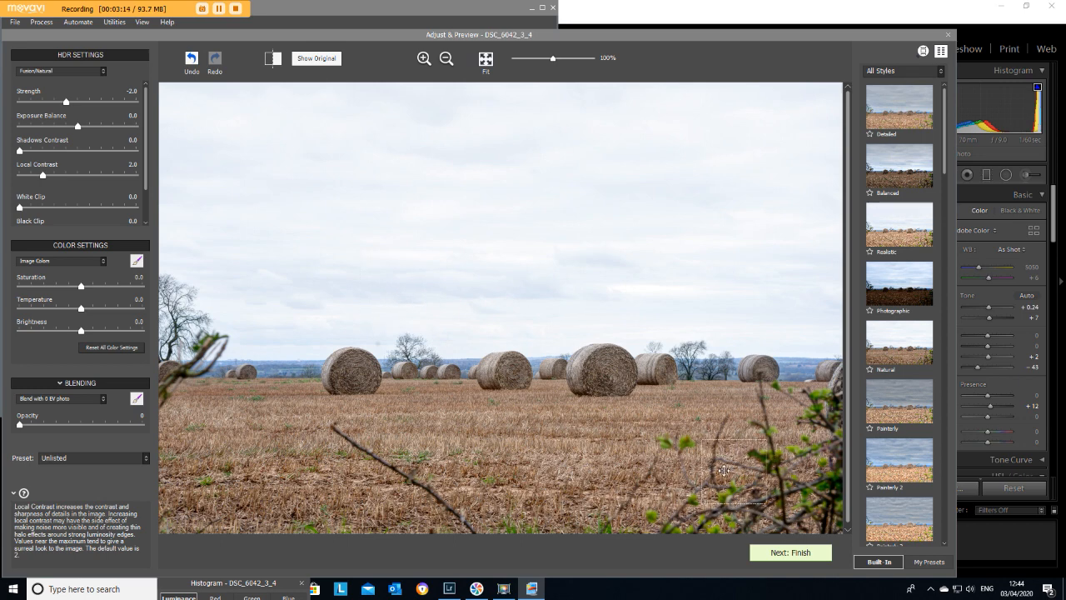
pyautogui.click(795, 554)
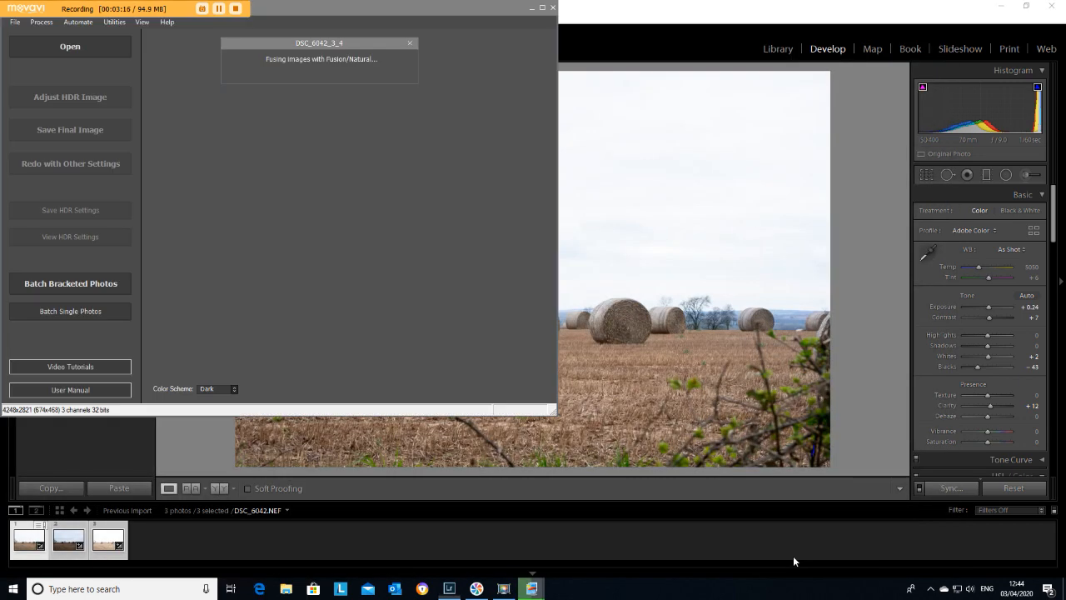
# - Save the final fused image as a full-size 16-bit TIFF in the landcape_02-04-20 folder
pyautogui.click(72, 133)
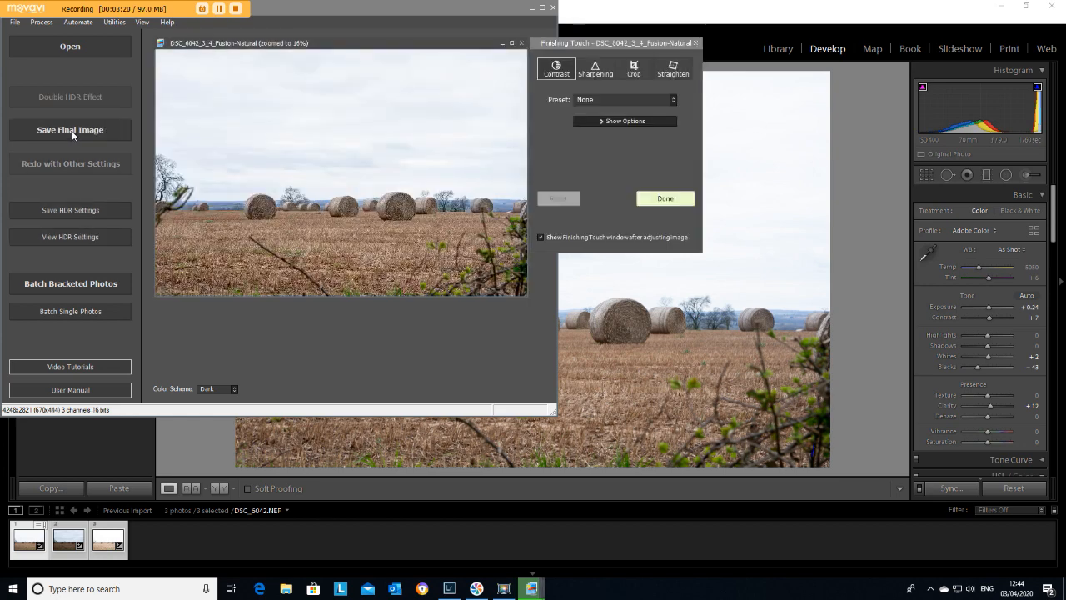
pyautogui.press('Return')
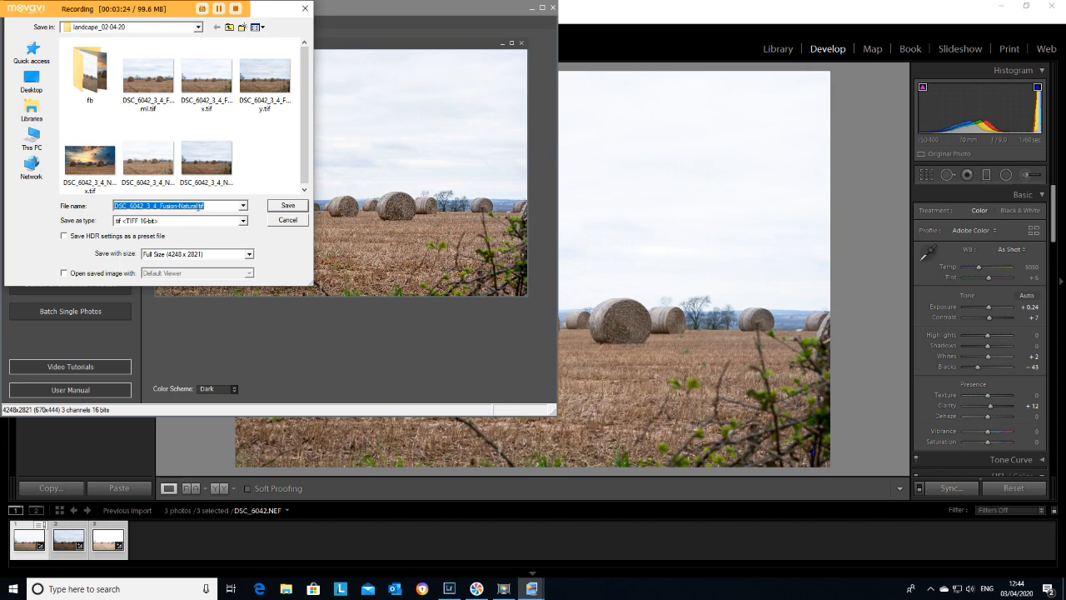
pyautogui.click(200, 206)
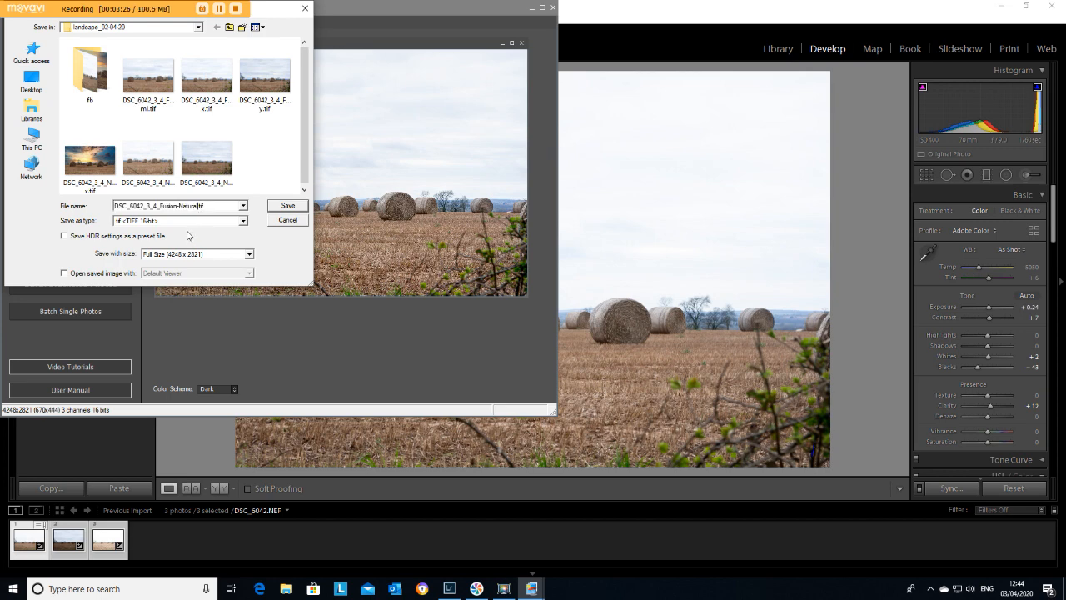
pyautogui.click(278, 207)
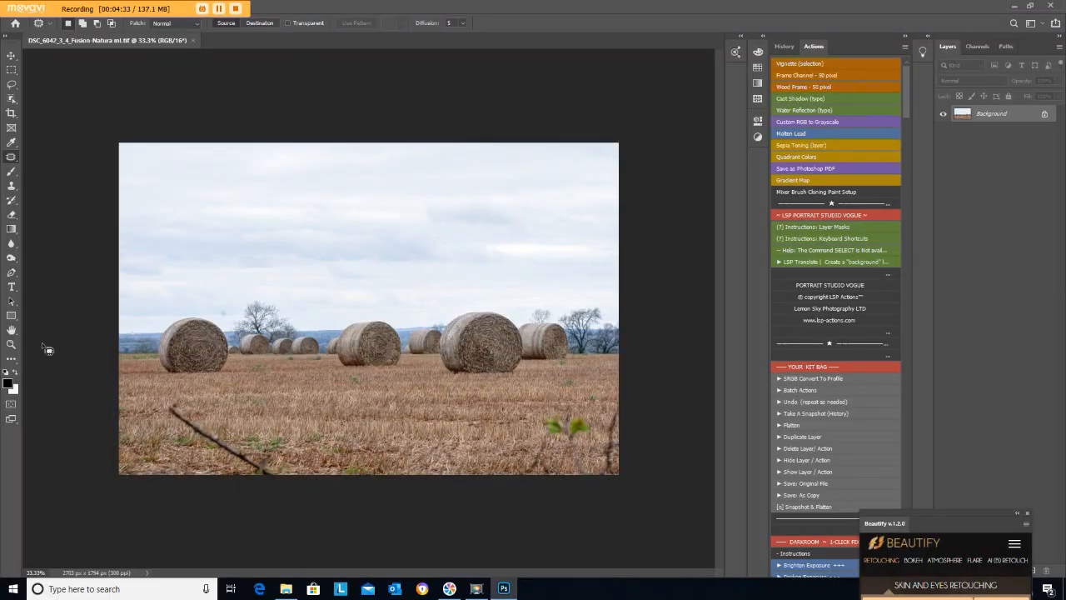
# - Remove the dark dust spot in the sky near the tree with the Patch tool, using clean sky beside it, and deselect
pyautogui.click(12, 344)
pyautogui.click(228, 316)
pyautogui.moveTo(227, 316); pyautogui.dragTo(228, 317)
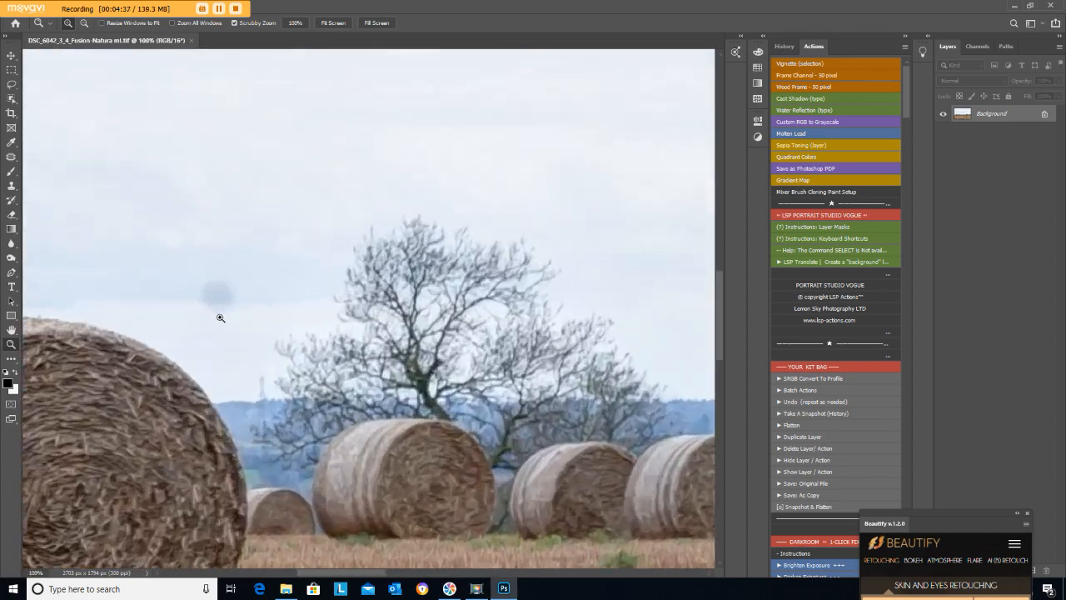
pyautogui.click(11, 157)
pyautogui.moveTo(225, 279)
pyautogui.mouseDown()
pyautogui.moveTo(209, 280)
pyautogui.moveTo(209, 311)
pyautogui.moveTo(245, 281)
pyautogui.moveTo(230, 273)
pyautogui.moveTo(169, 299)
pyautogui.mouseUp()
pyautogui.moveTo(167, 300); pyautogui.dragTo(166, 300)
pyautogui.hotkey('ctrl', 'd')
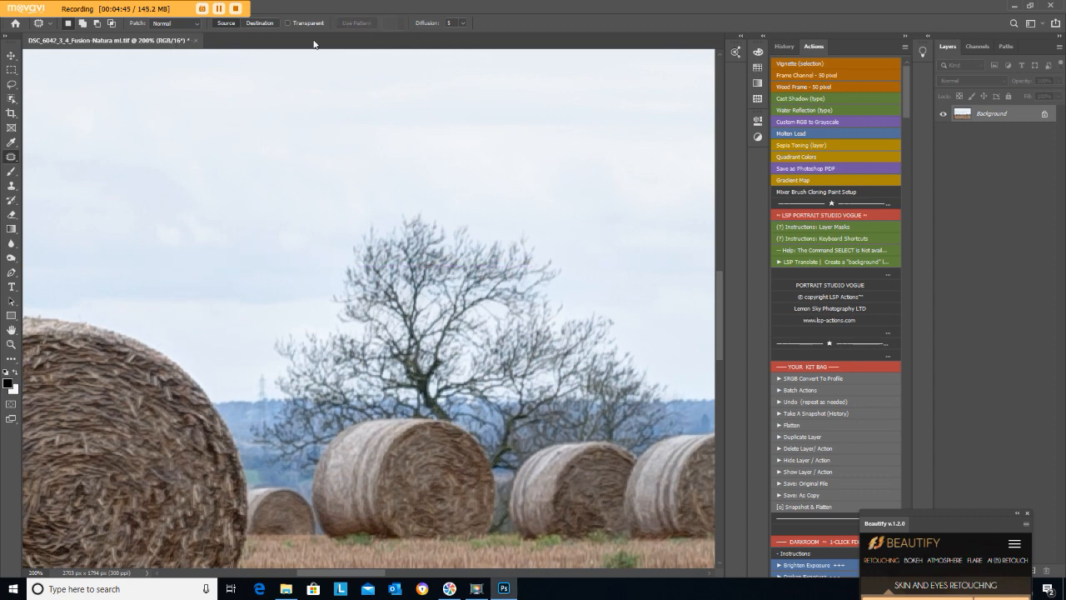
# - Patch out the dark diagonal branch in the lower-left stubble of the whole image with clean stubble, and deselect
pyautogui.doubleClick(500, 9)
pyautogui.click(229, 51)
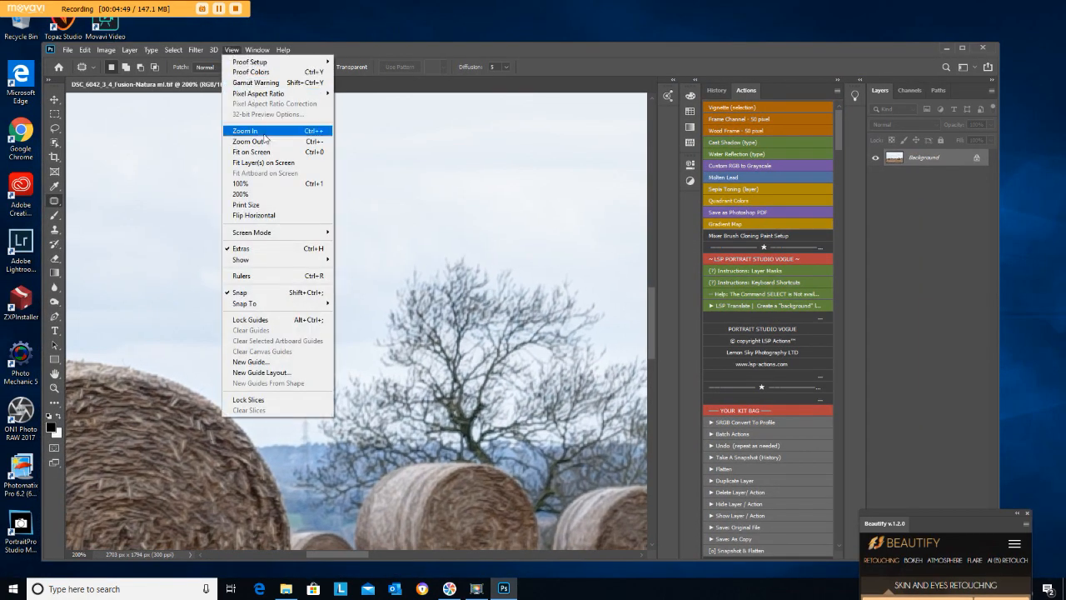
pyautogui.click(266, 152)
pyautogui.moveTo(530, 49); pyautogui.dragTo(518, 30)
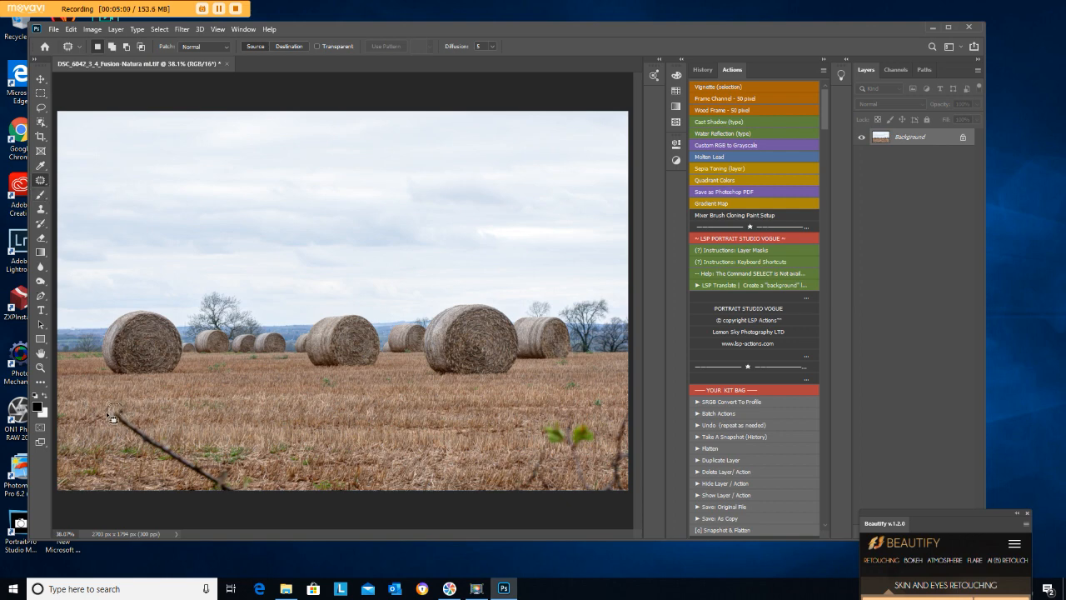
pyautogui.moveTo(230, 494)
pyautogui.mouseDown()
pyautogui.moveTo(241, 485)
pyautogui.moveTo(230, 461)
pyautogui.mouseUp()
pyautogui.hotkey('ctrl', 'd')
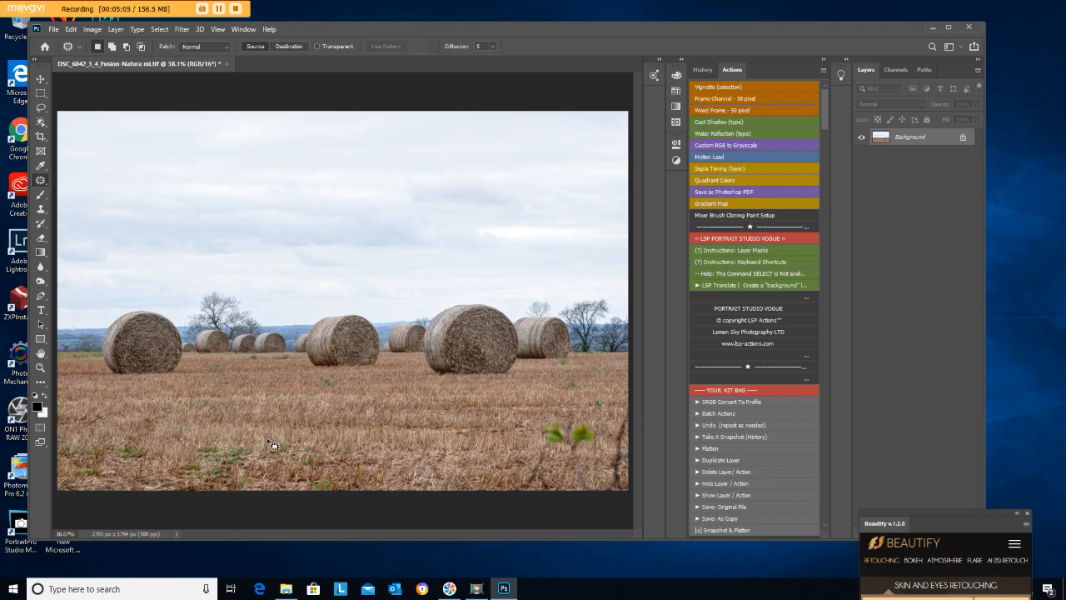
# - Patch out the green leaves in the lower-right stubble with clean stubble beside them, and deselect
pyautogui.moveTo(200, 485)
pyautogui.mouseDown()
pyautogui.moveTo(222, 473)
pyautogui.moveTo(161, 471)
pyautogui.moveTo(178, 444)
pyautogui.moveTo(167, 476)
pyautogui.moveTo(231, 473)
pyautogui.mouseUp()
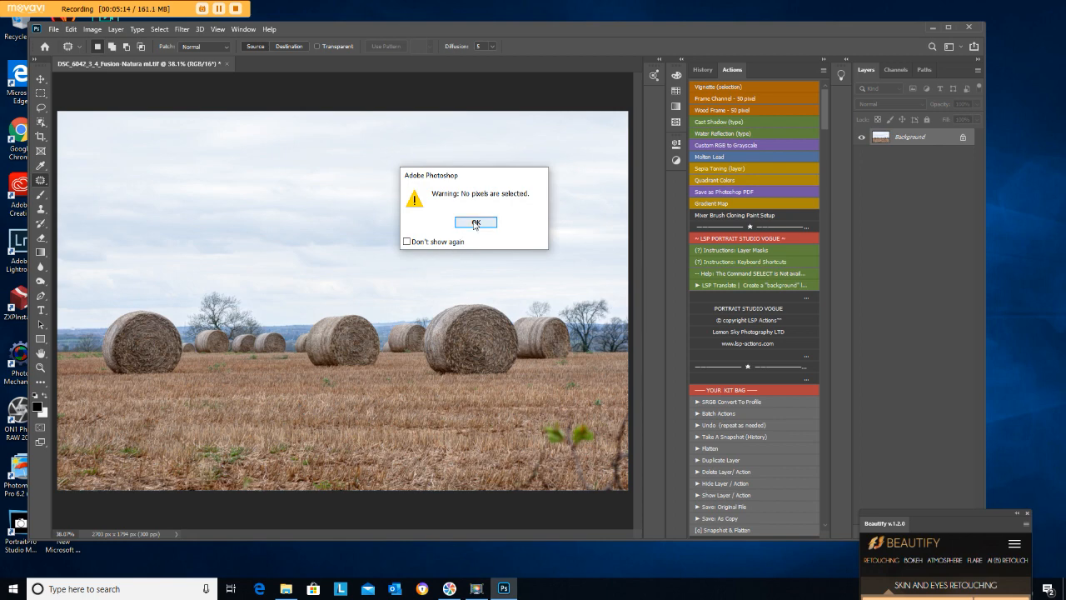
pyautogui.click(468, 223)
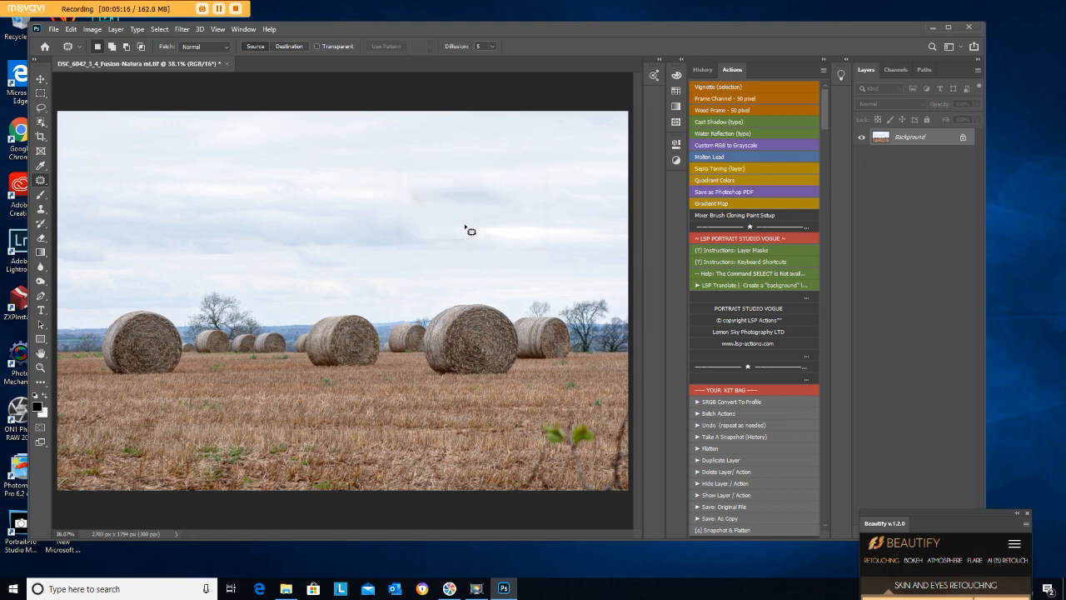
pyautogui.moveTo(225, 471)
pyautogui.mouseDown()
pyautogui.moveTo(210, 473)
pyautogui.moveTo(227, 477)
pyautogui.mouseUp()
pyautogui.click(393, 432)
pyautogui.moveTo(564, 430)
pyautogui.mouseDown()
pyautogui.moveTo(545, 438)
pyautogui.moveTo(543, 455)
pyautogui.moveTo(587, 454)
pyautogui.moveTo(599, 429)
pyautogui.moveTo(455, 452)
pyautogui.mouseUp()
pyautogui.click(495, 459)
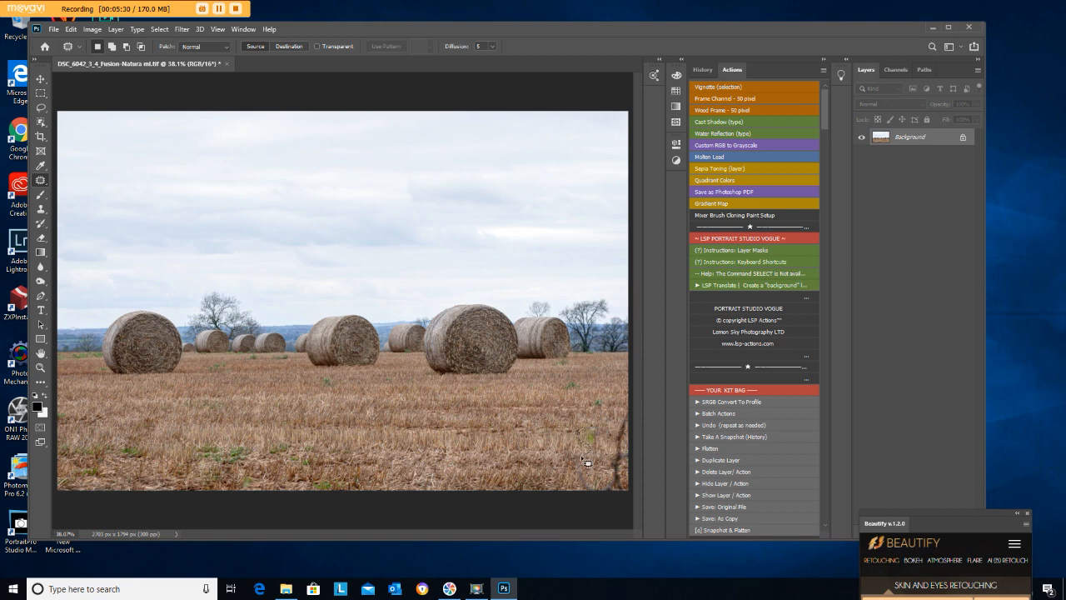
# - Patch out the dark twigs along the lower-right edge and the leftover leaf traces beside them with clean stubble, and deselect
pyautogui.moveTo(634, 431)
pyautogui.mouseDown()
pyautogui.moveTo(615, 410)
pyautogui.moveTo(509, 456)
pyautogui.moveTo(426, 457)
pyautogui.mouseUp()
pyautogui.hotkey('ctrl', 'd')
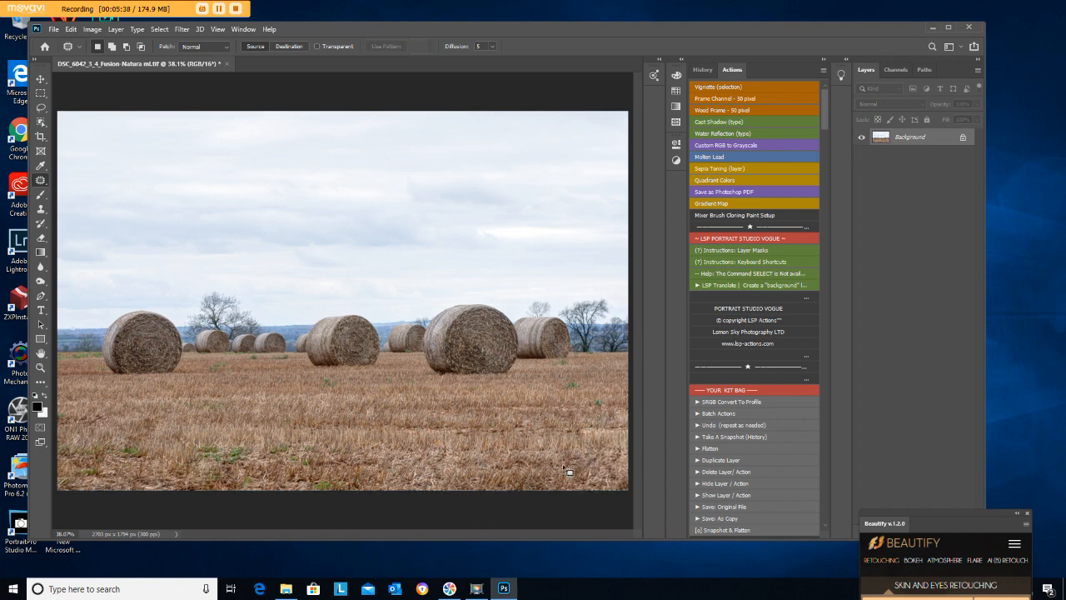
pyautogui.moveTo(623, 408)
pyautogui.mouseDown()
pyautogui.moveTo(594, 439)
pyautogui.moveTo(627, 478)
pyautogui.mouseUp()
pyautogui.click(530, 490)
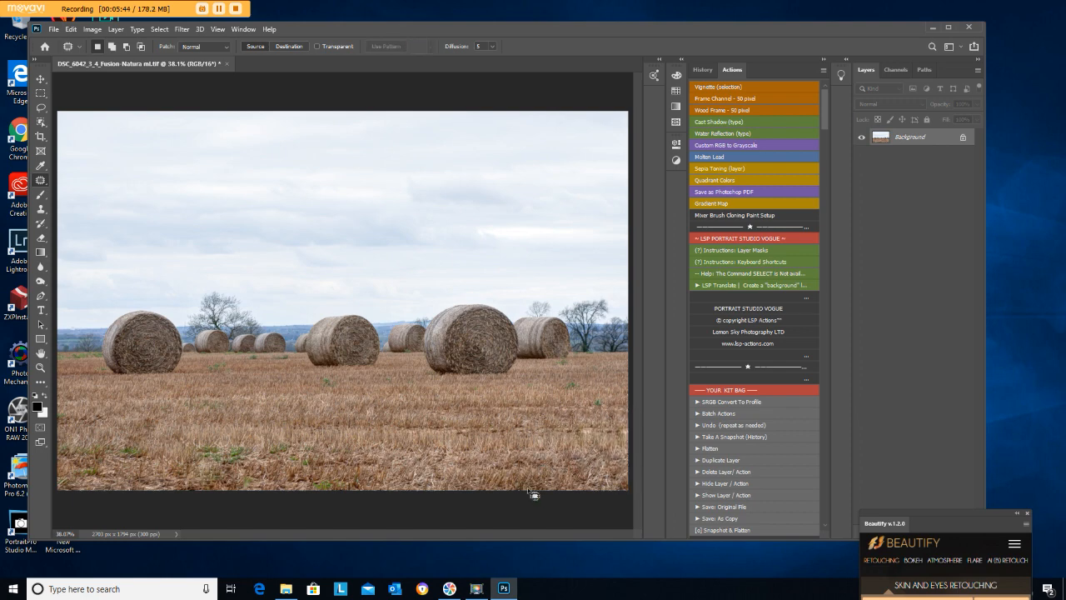
pyautogui.moveTo(588, 439)
pyautogui.mouseDown()
pyautogui.moveTo(567, 458)
pyautogui.moveTo(592, 444)
pyautogui.moveTo(572, 451)
pyautogui.mouseUp()
pyautogui.click(567, 460)
pyautogui.click(526, 503)
# - Open the photo in the Luminar 4 filter and replace its sky with Dramatic Sunset 1 using AI Sky Replacement
pyautogui.click(182, 32)
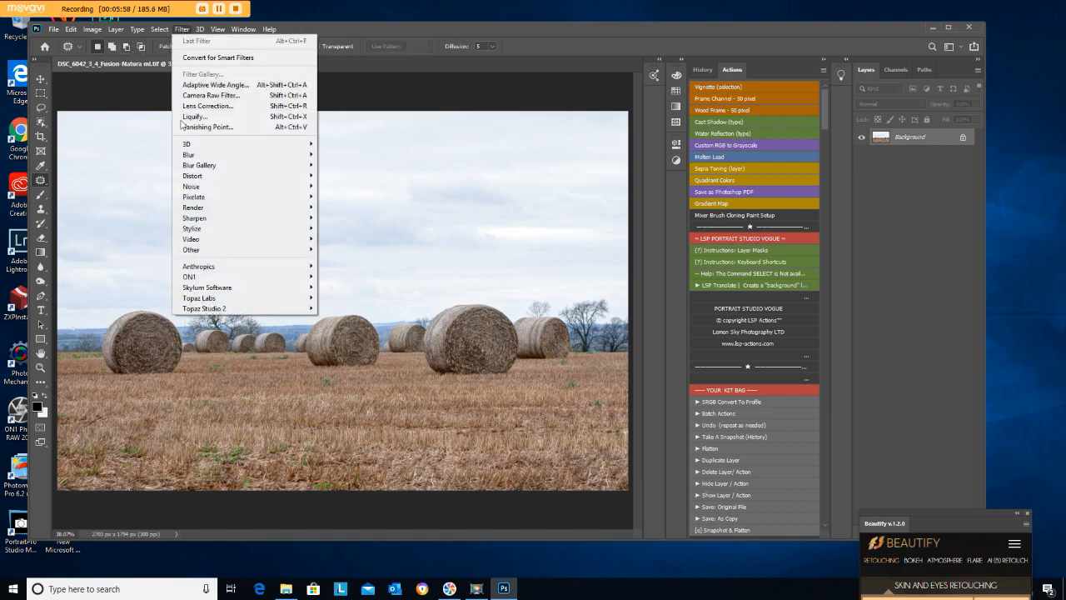
pyautogui.moveTo(229, 289)
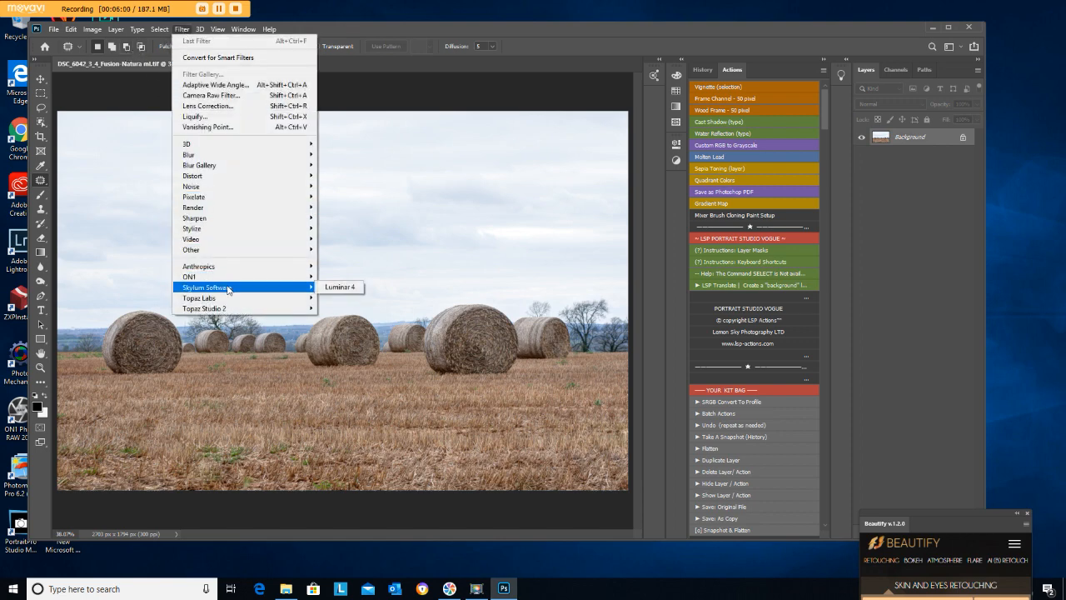
pyautogui.click(339, 287)
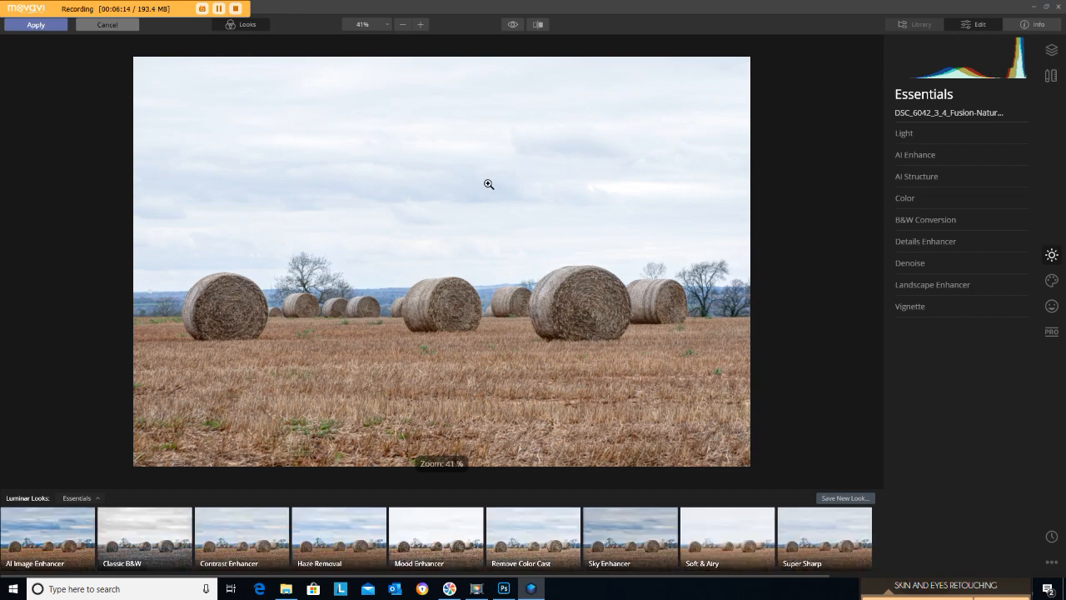
pyautogui.click(1050, 282)
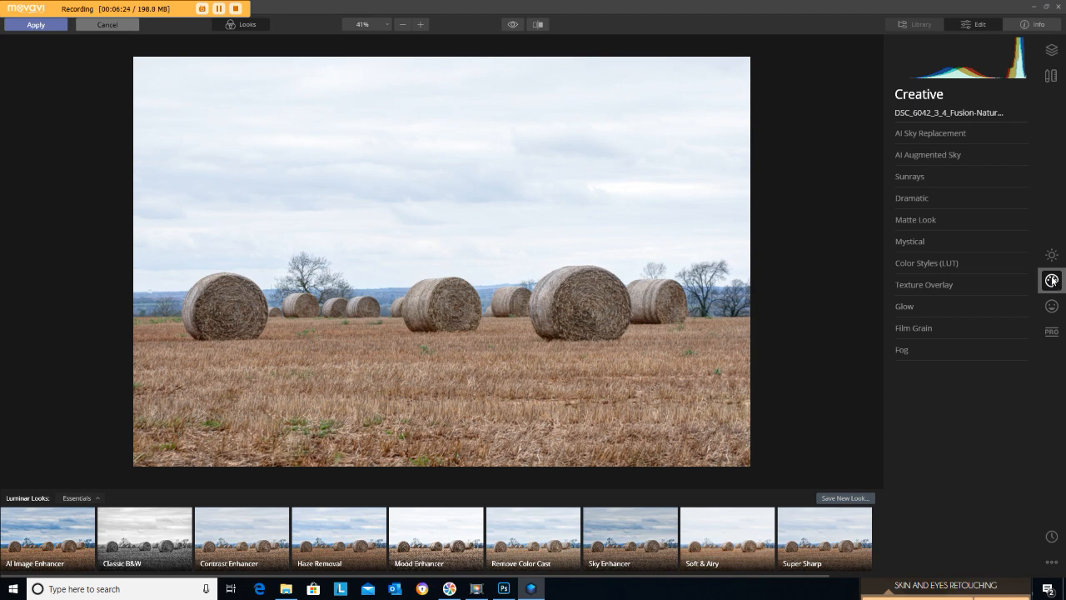
pyautogui.click(1012, 135)
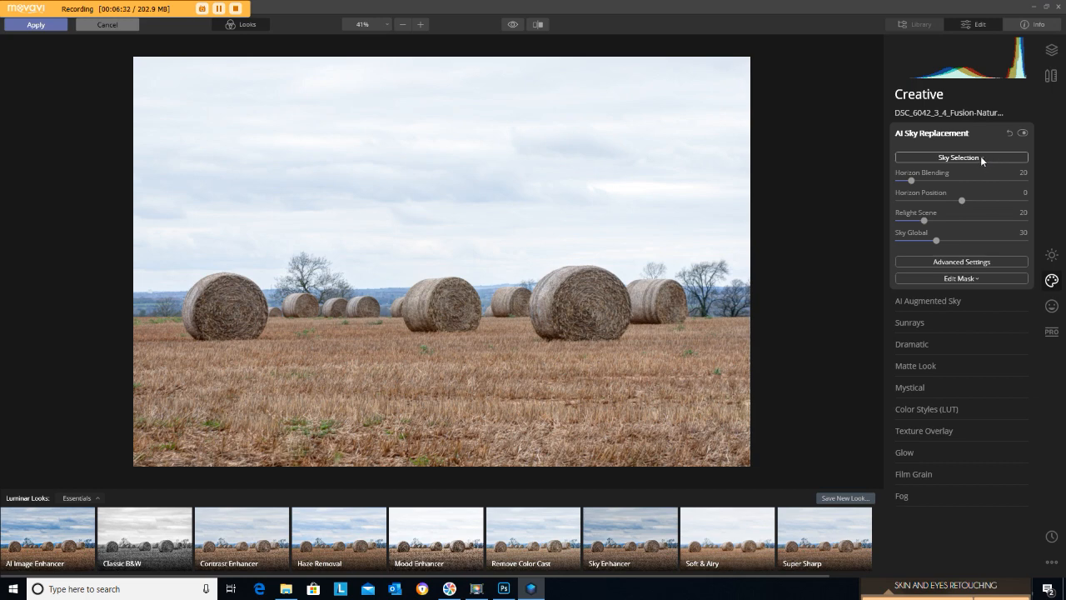
pyautogui.click(980, 156)
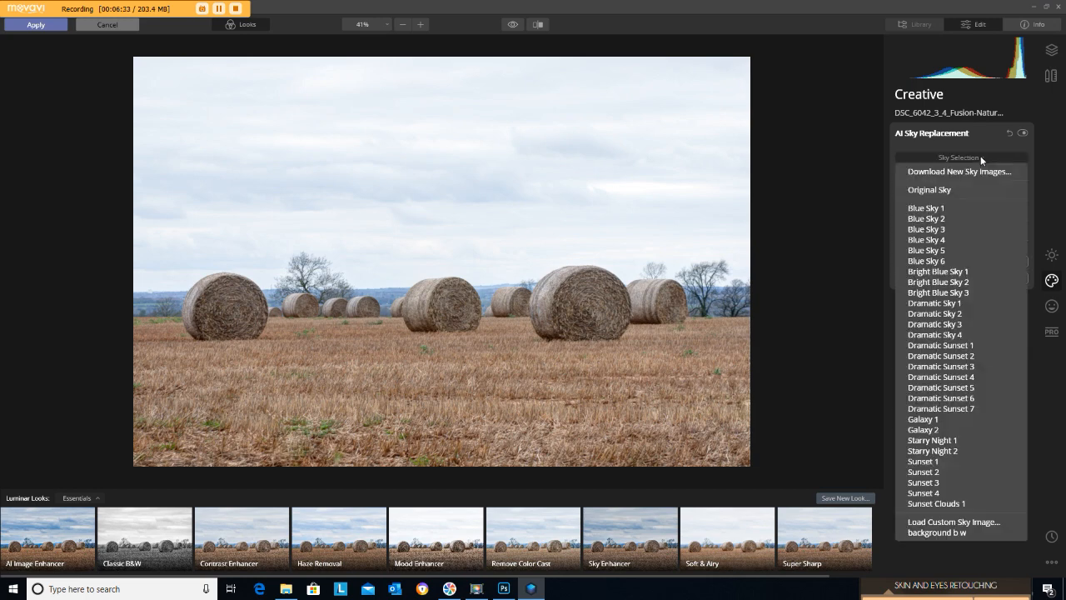
pyautogui.click(954, 345)
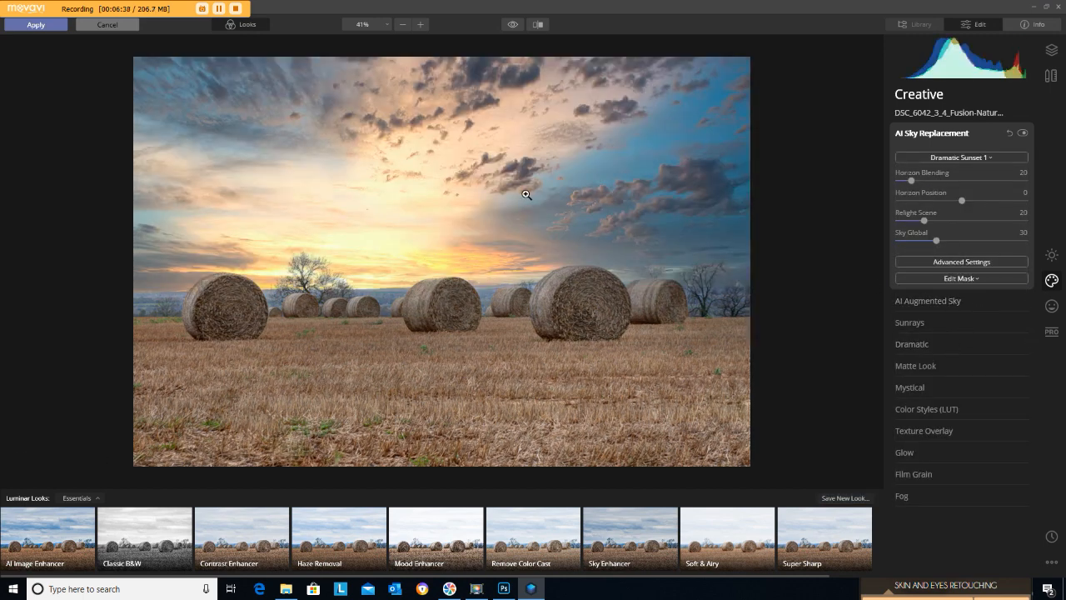
# - Blend the new sky into the landscape by setting Horizon Blending to 82 and Horizon Position to 10
pyautogui.click(419, 25)
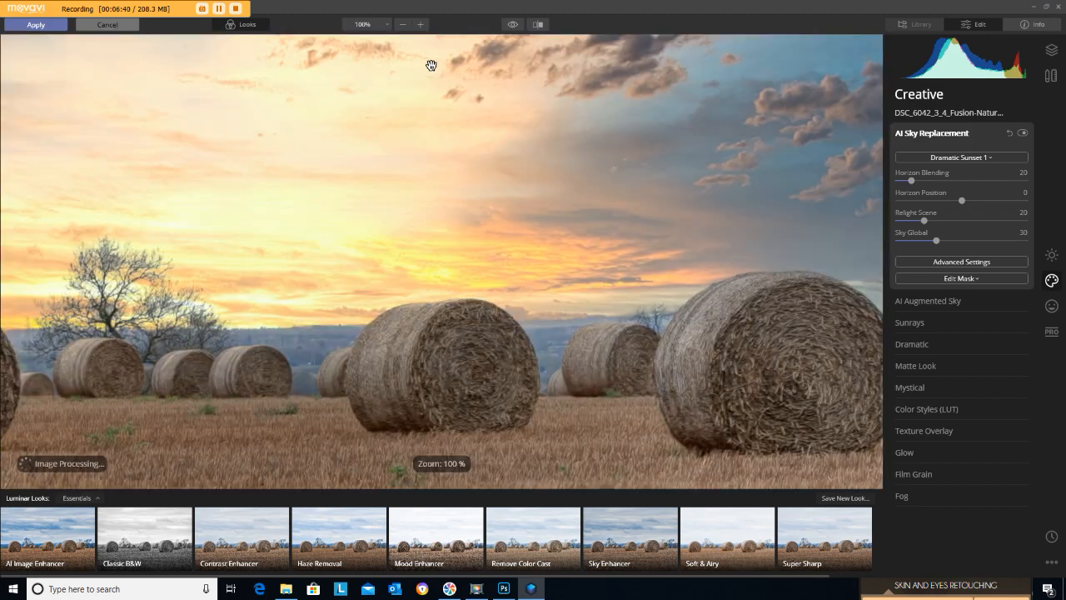
pyautogui.moveTo(727, 300); pyautogui.dragTo(375, 303)
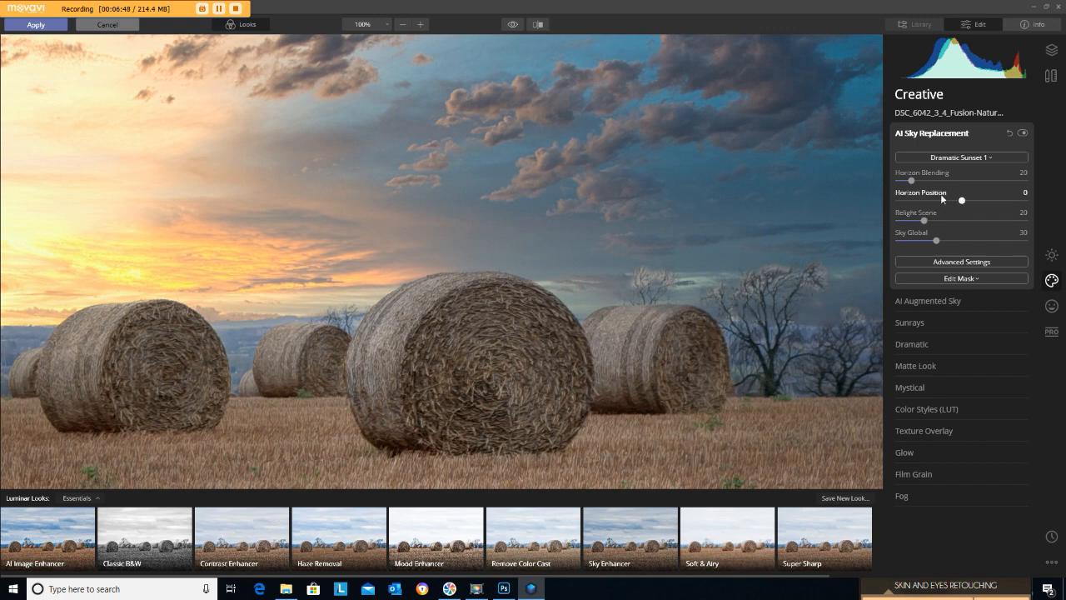
pyautogui.moveTo(958, 203)
pyautogui.mouseDown()
pyautogui.moveTo(935, 204)
pyautogui.moveTo(984, 198)
pyautogui.moveTo(971, 201)
pyautogui.mouseUp()
pyautogui.moveTo(913, 183); pyautogui.dragTo(968, 205)
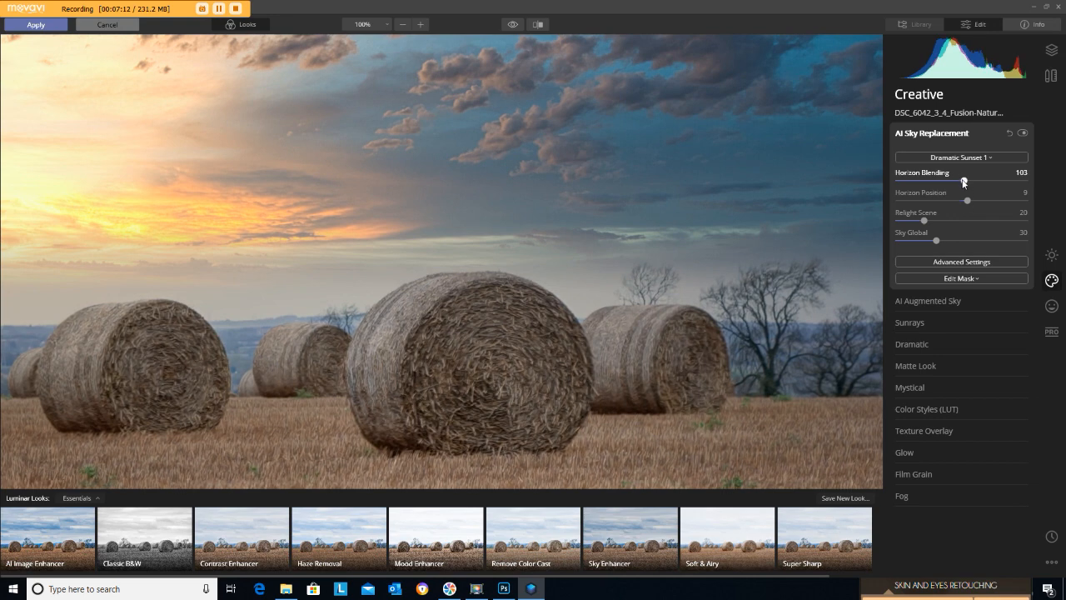
pyautogui.moveTo(966, 183); pyautogui.dragTo(960, 184)
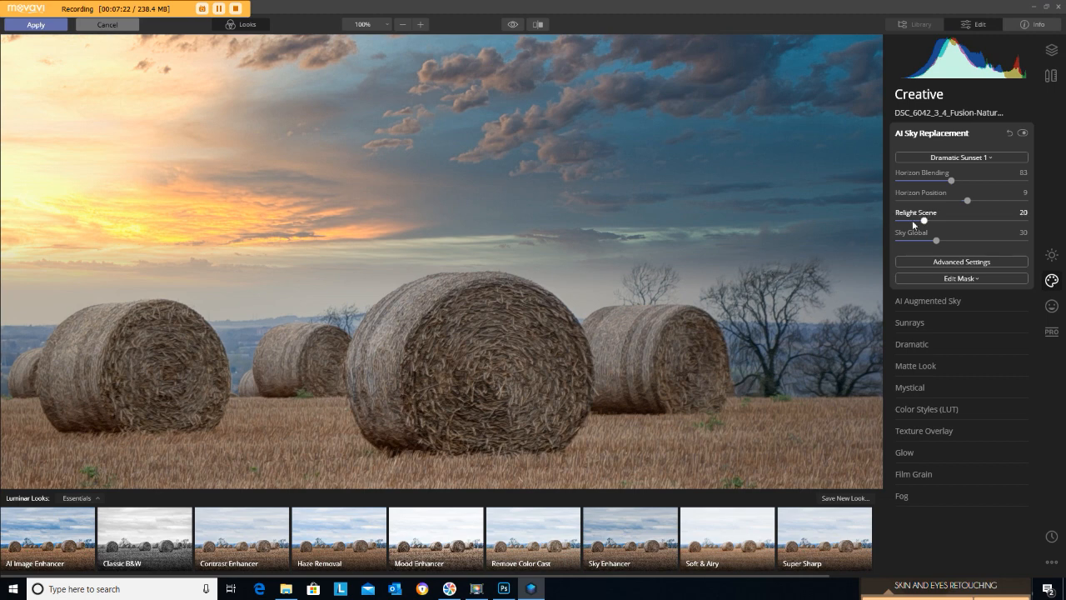
pyautogui.moveTo(949, 182); pyautogui.dragTo(969, 204)
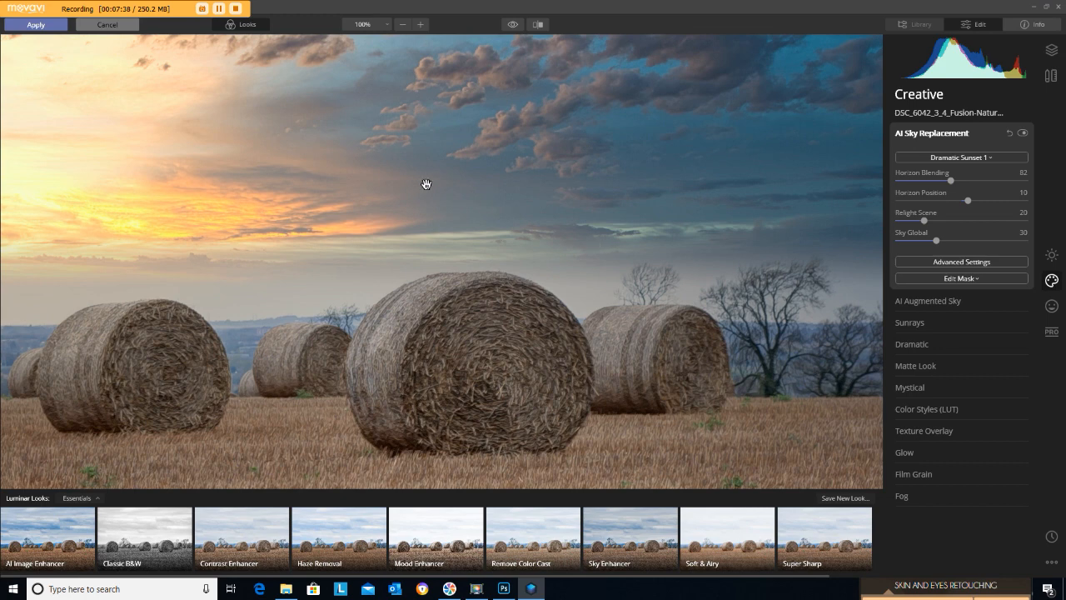
# - Set Details Enhancer to Small Details 14, Medium Details 35 and Large Details 49, and apply the edits back to Photoshop
pyautogui.click(405, 26)
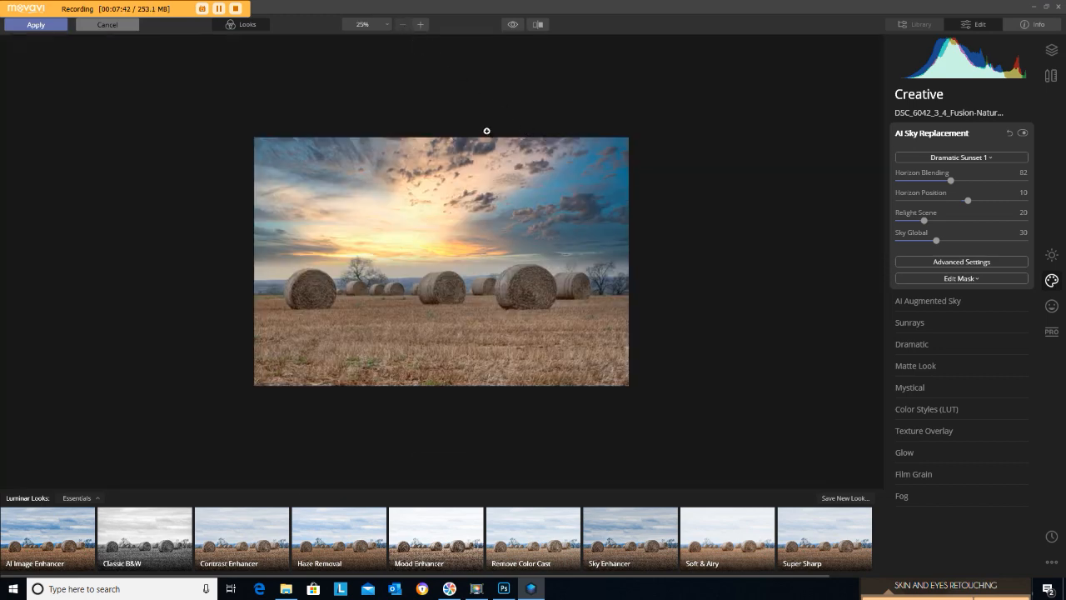
pyautogui.click(1052, 256)
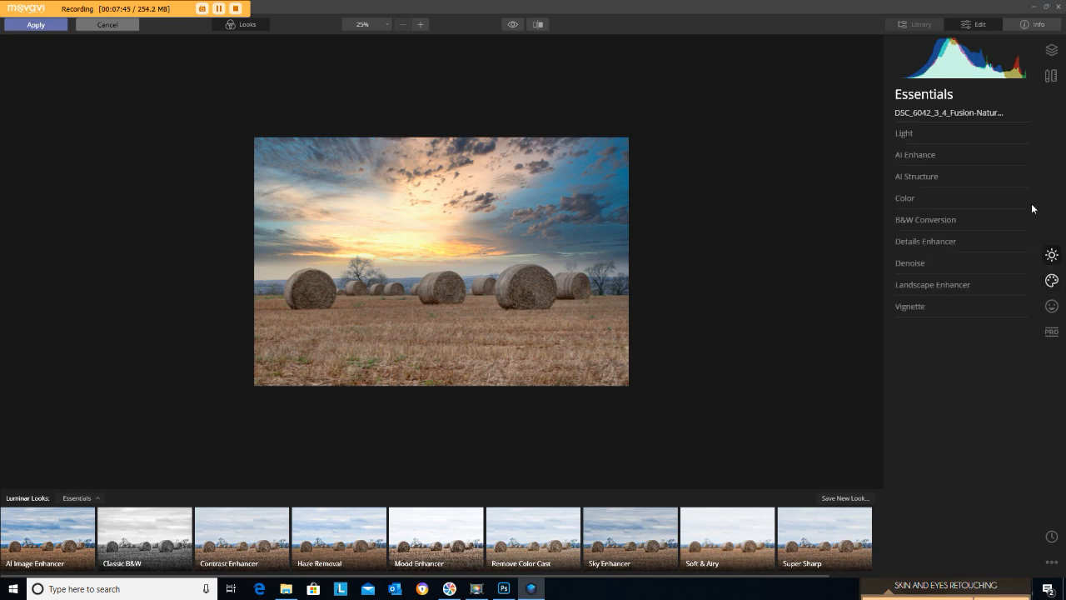
pyautogui.click(966, 240)
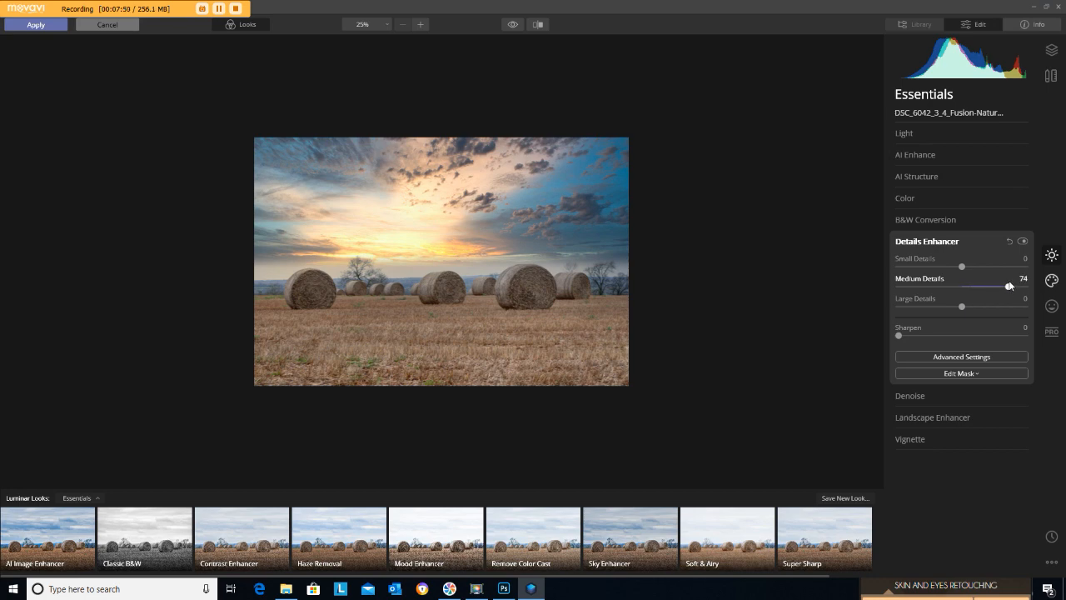
pyautogui.moveTo(1001, 286); pyautogui.dragTo(985, 307)
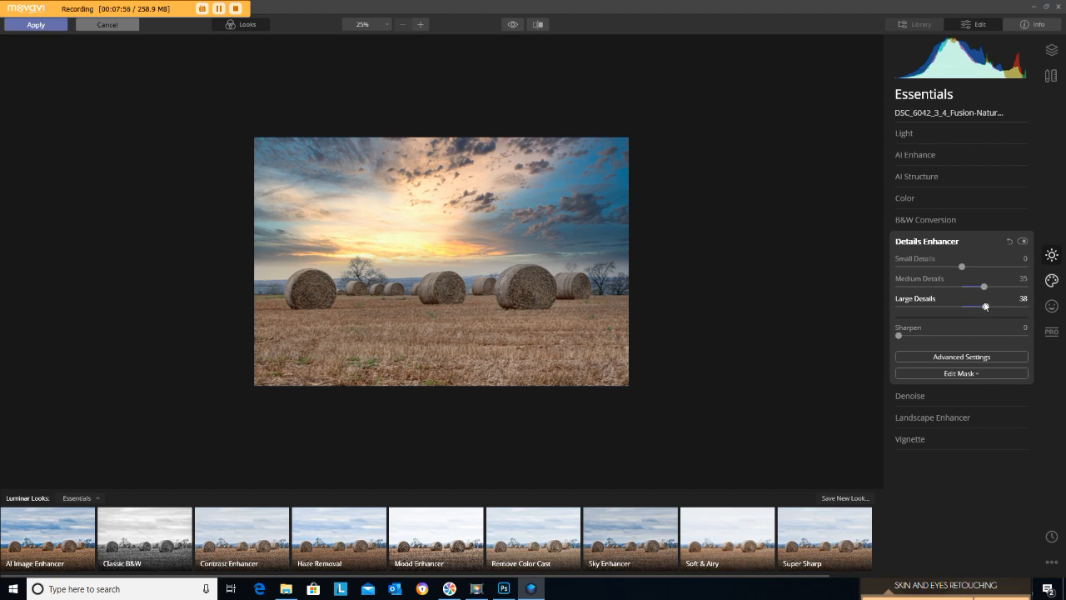
pyautogui.moveTo(985, 308); pyautogui.dragTo(1016, 306)
pyautogui.moveTo(1028, 306); pyautogui.dragTo(994, 313)
pyautogui.moveTo(994, 309); pyautogui.dragTo(992, 308)
pyautogui.moveTo(964, 266); pyautogui.dragTo(971, 267)
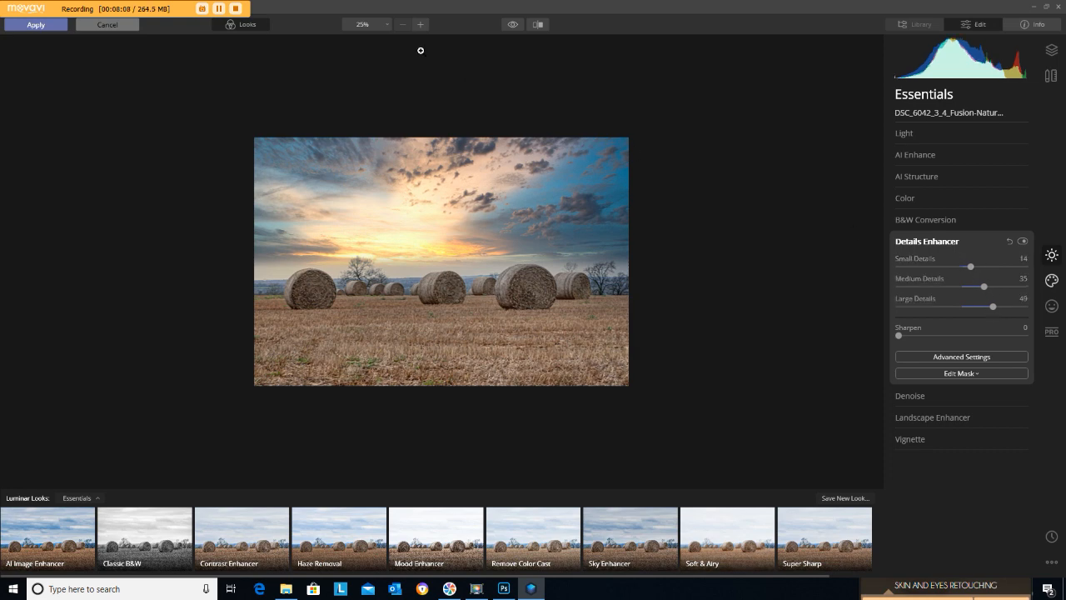
pyautogui.click(48, 24)
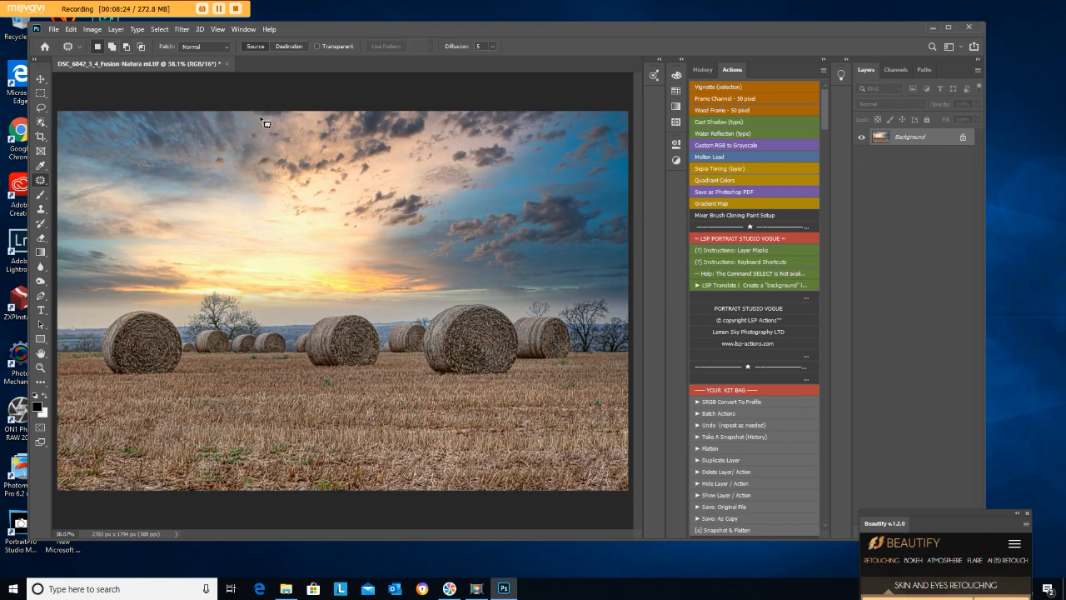
# - Adjust the image's Levels with a black input of 6 and a midtone value of 1.04
pyautogui.hotkey('ctrl', 'l')
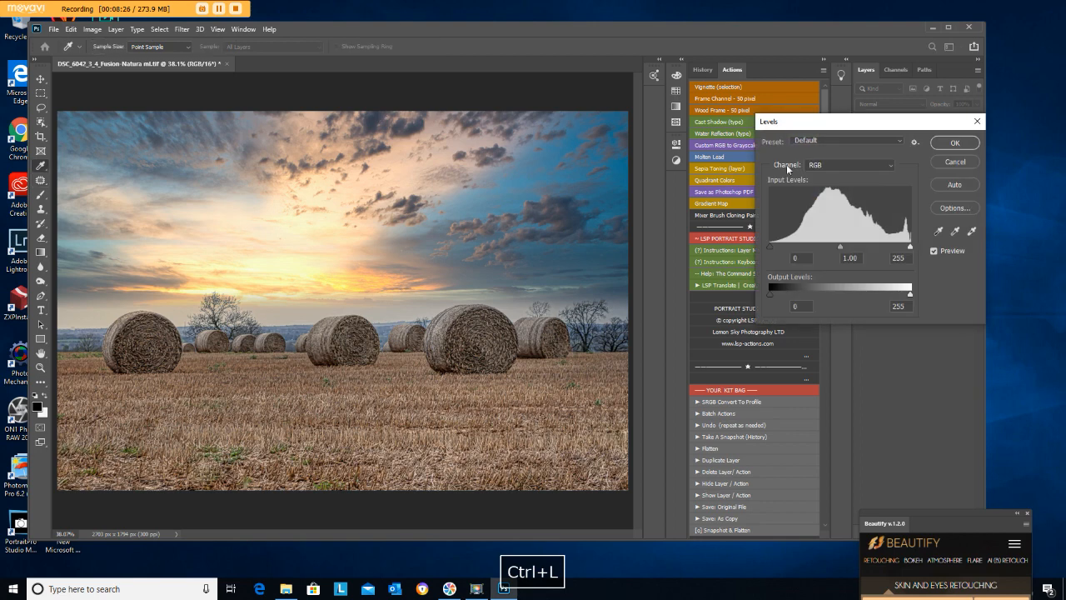
pyautogui.moveTo(773, 244); pyautogui.dragTo(773, 244)
pyautogui.moveTo(844, 247); pyautogui.dragTo(840, 243)
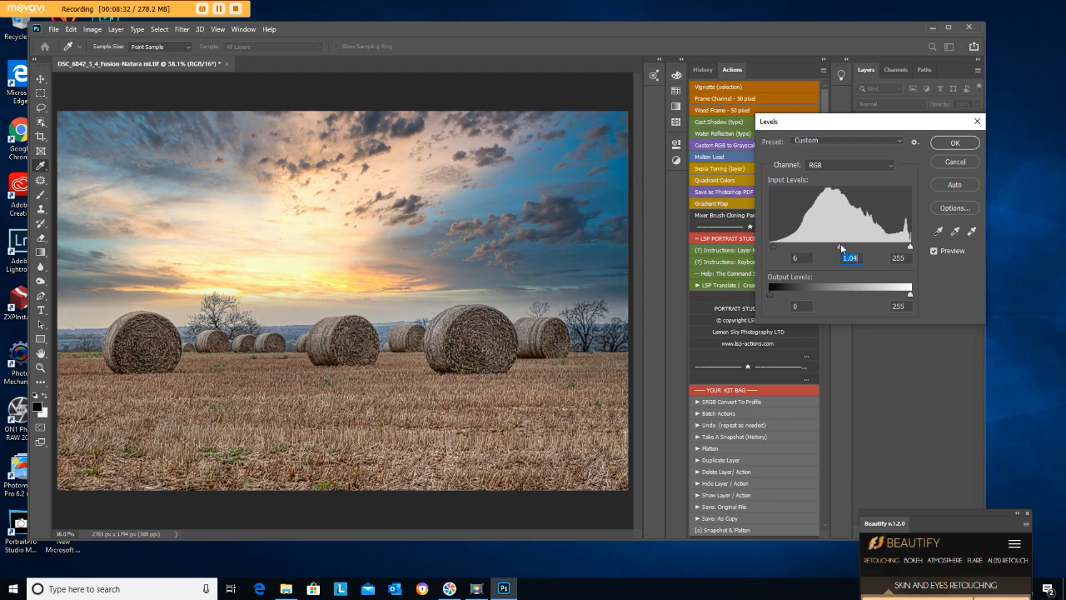
pyautogui.click(946, 147)
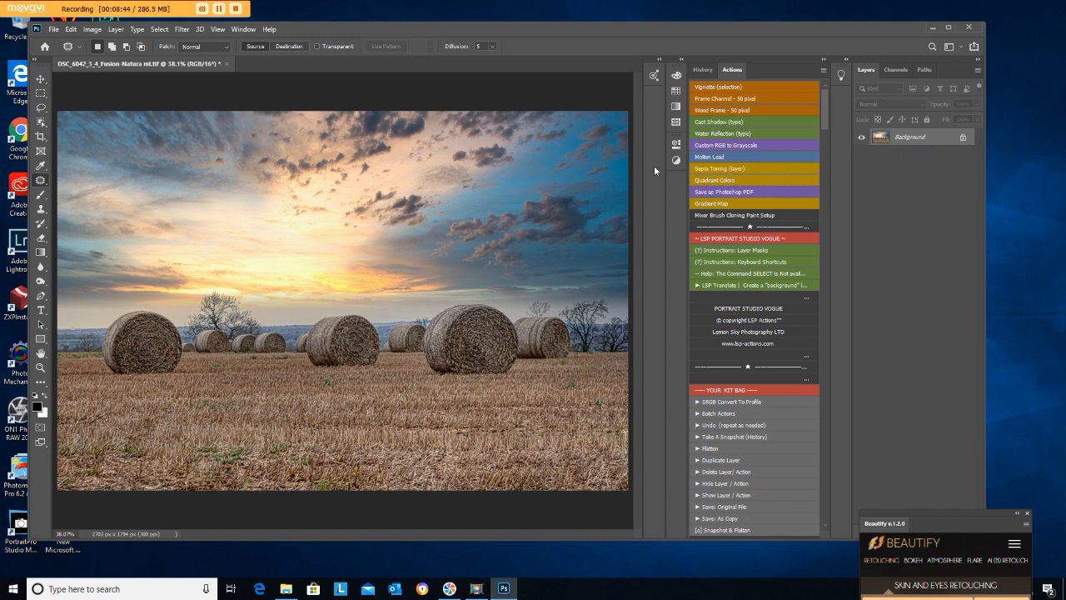
# - Darken the foreground with a black-to-transparent gradient drawn up from the image's bottom edge on a new layer, and set the layer's opacity to 68%
pyautogui.click(115, 31)
pyautogui.moveTo(118, 40)
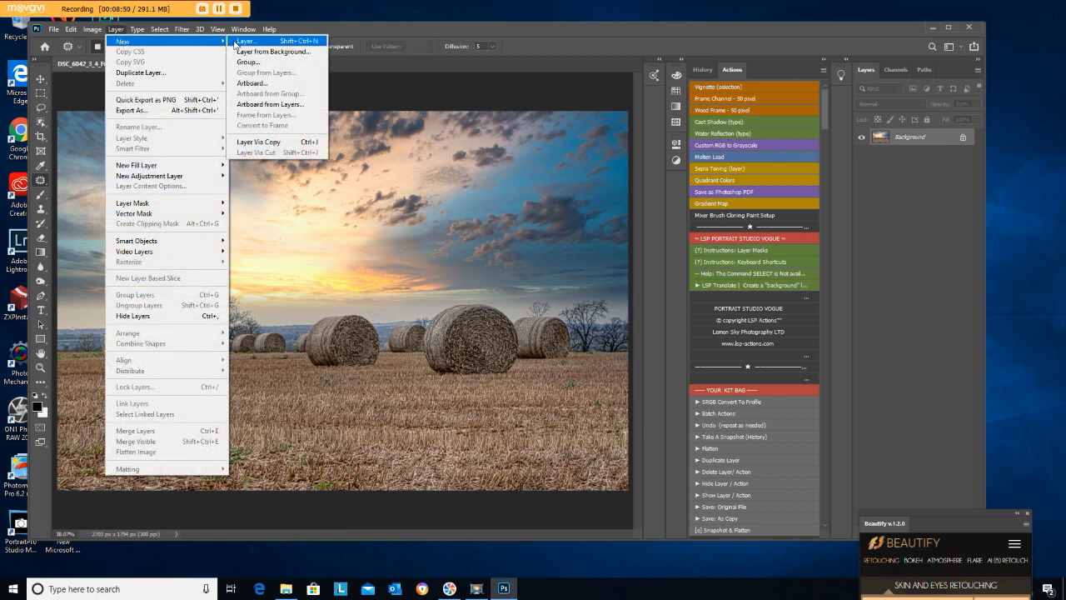
pyautogui.click(238, 42)
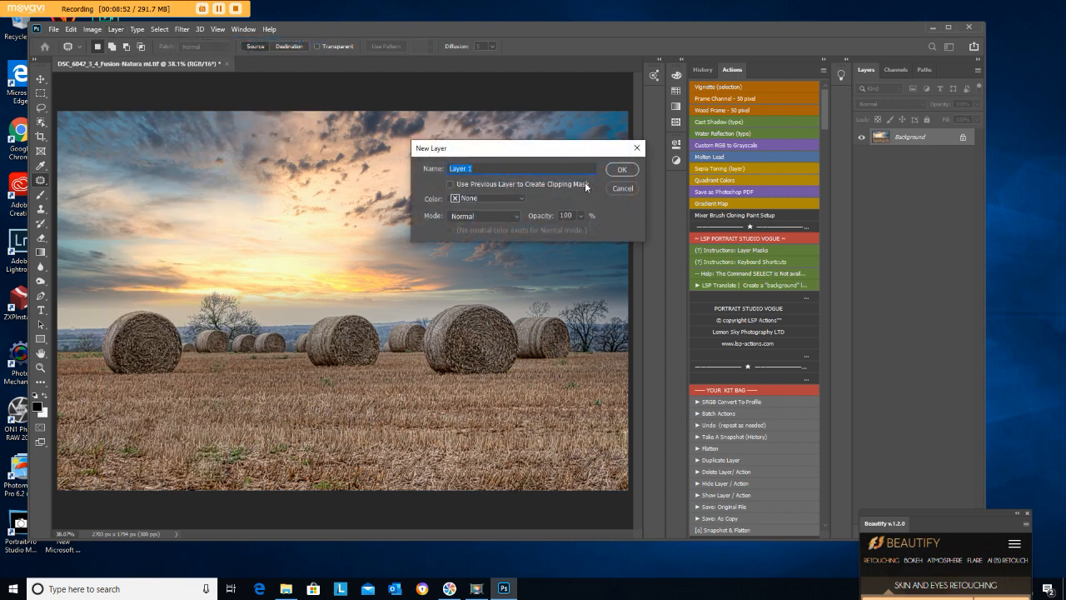
pyautogui.click(617, 173)
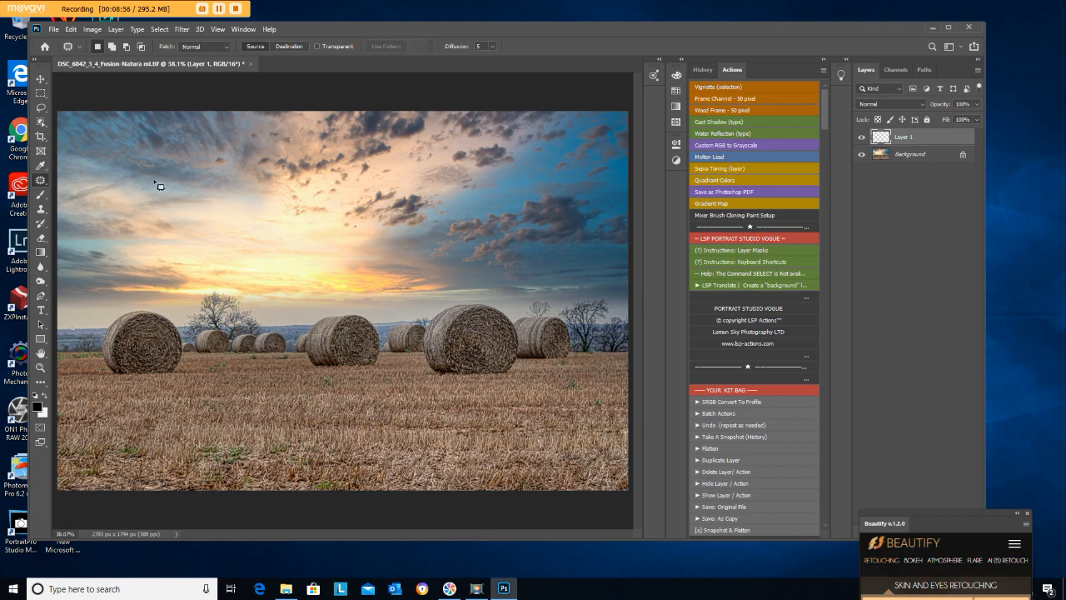
pyautogui.click(40, 251)
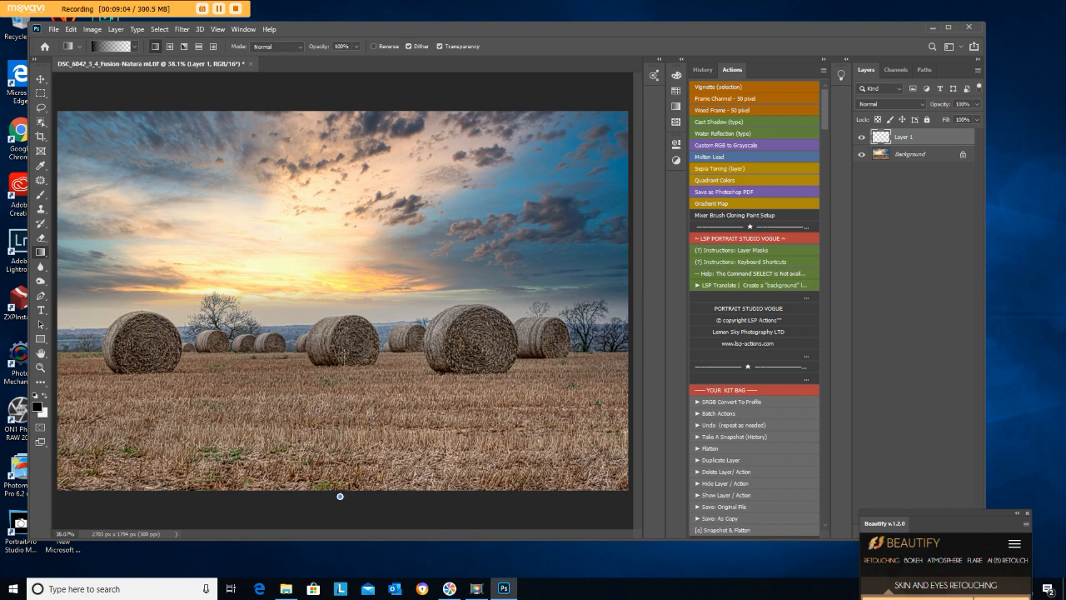
pyautogui.moveTo(344, 357); pyautogui.dragTo(343, 352)
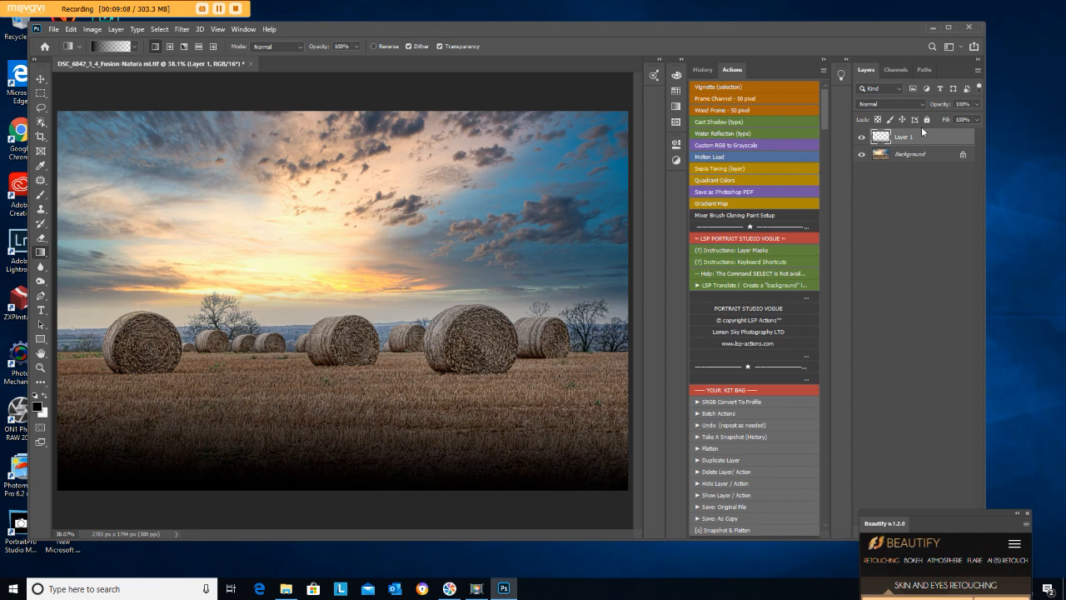
pyautogui.click(976, 105)
pyautogui.click(951, 117)
pyautogui.moveTo(954, 117); pyautogui.dragTo(958, 116)
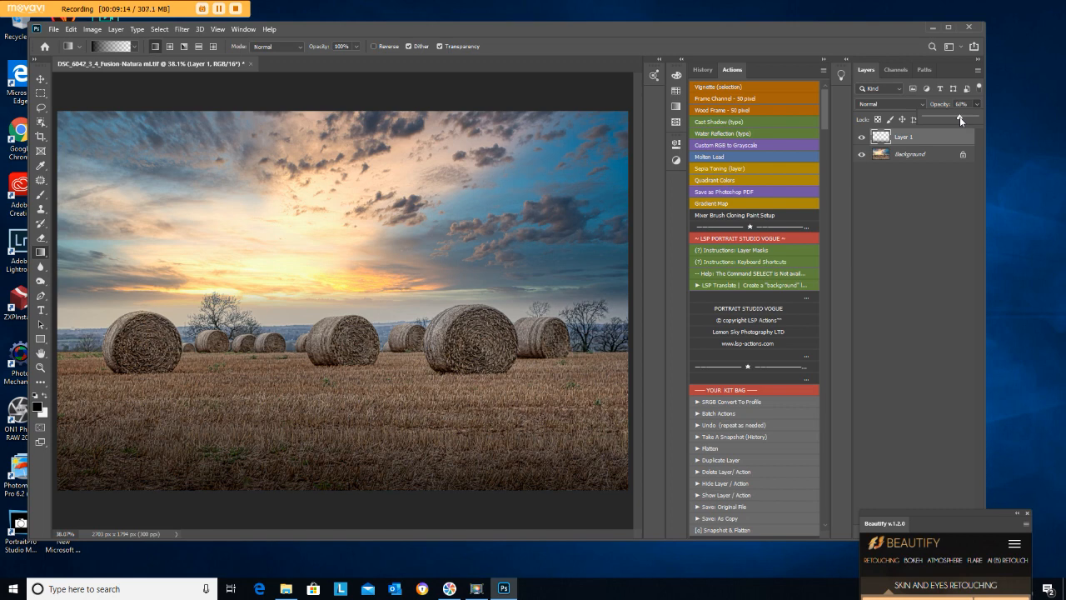
# - Darken the upper sky with a black-to-transparent gradient drawn down from the image's top edge, and flatten the image
pyautogui.moveTo(342, 102); pyautogui.dragTo(338, 240)
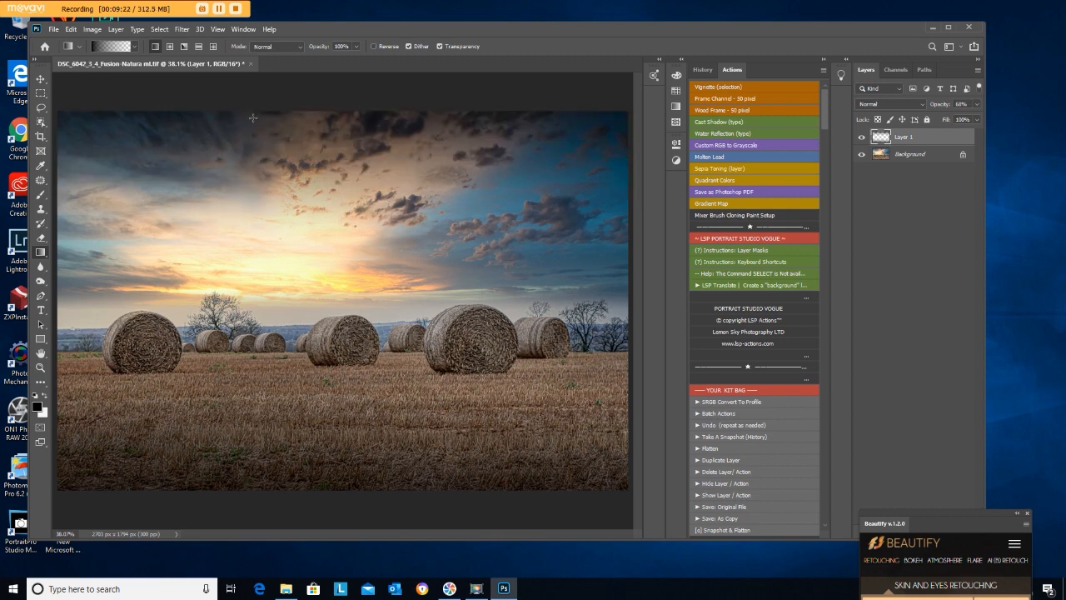
pyautogui.click(116, 31)
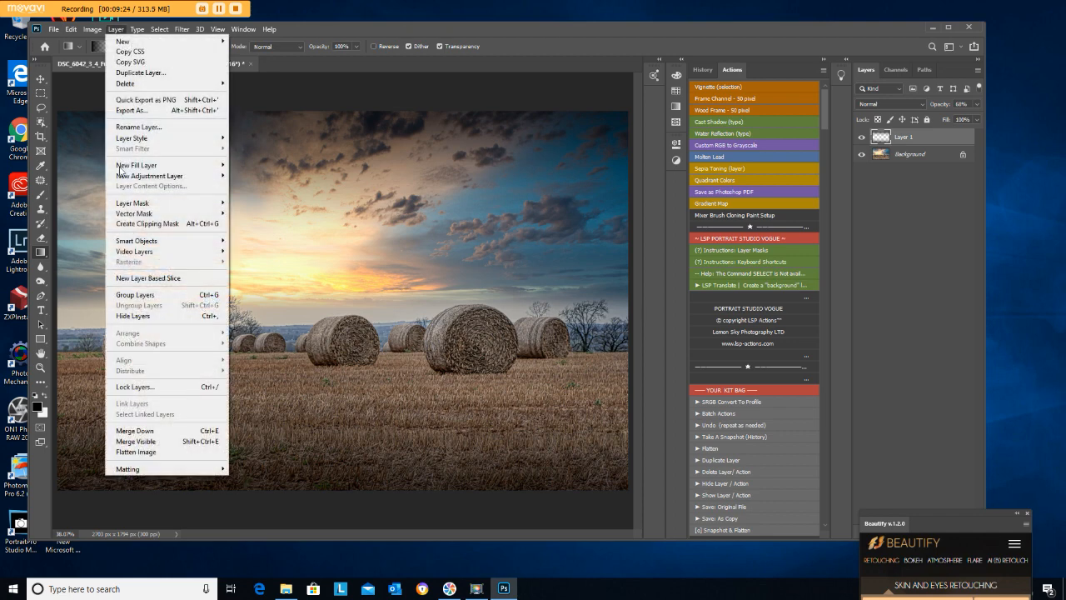
pyautogui.click(135, 452)
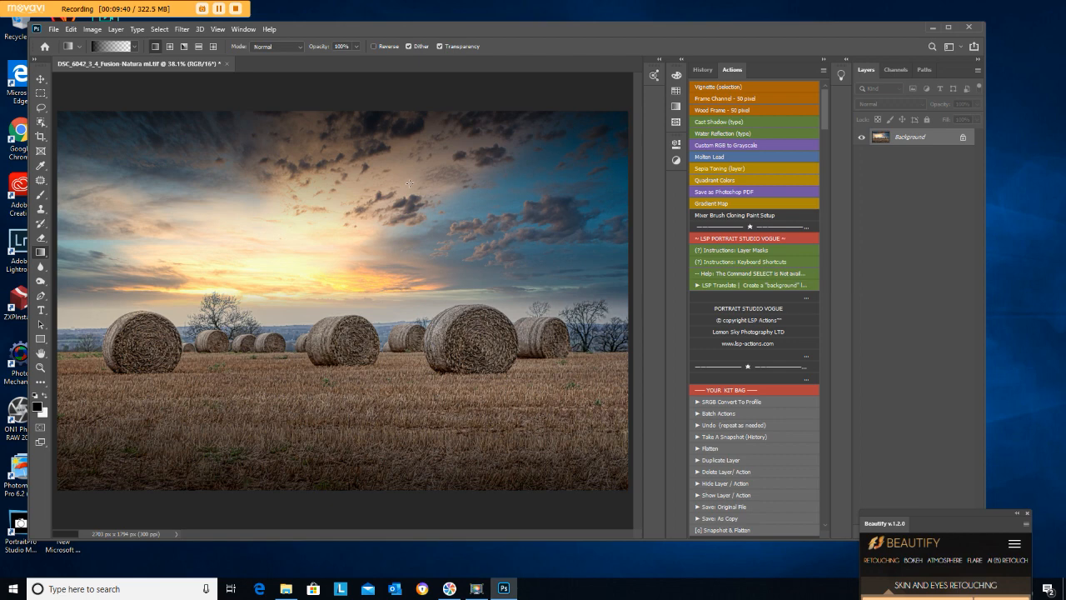
# - Deepen the flattened image's tones with Levels by raising the black input and lowering the midtone value
pyautogui.hotkey('ctrl', 'l')
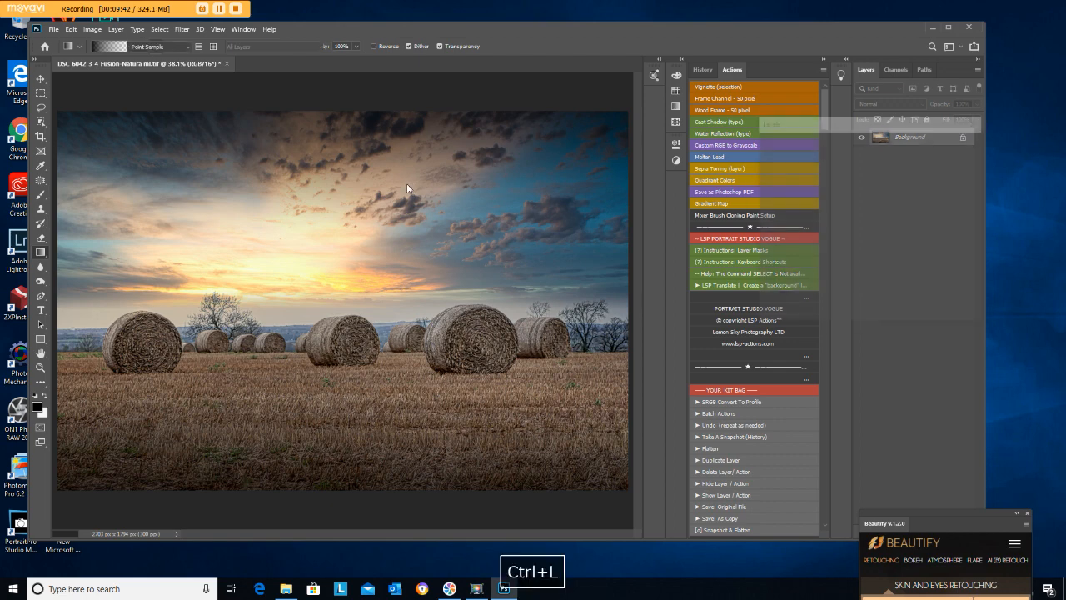
pyautogui.moveTo(775, 245); pyautogui.dragTo(779, 245)
pyautogui.moveTo(844, 248); pyautogui.dragTo(844, 247)
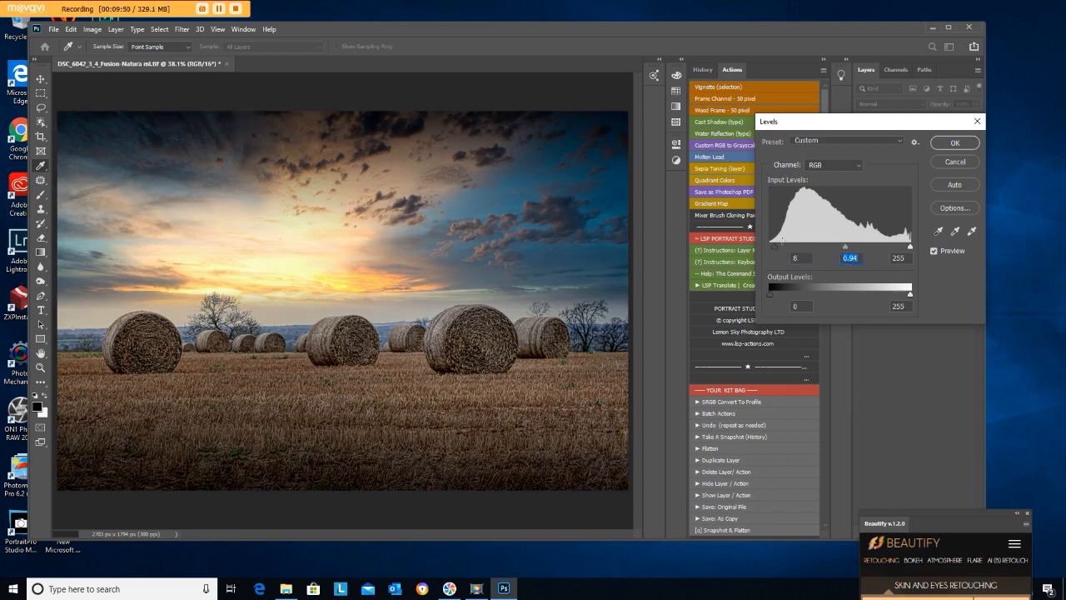
pyautogui.moveTo(773, 246); pyautogui.dragTo(772, 246)
pyautogui.moveTo(844, 247); pyautogui.dragTo(849, 248)
pyautogui.click(939, 146)
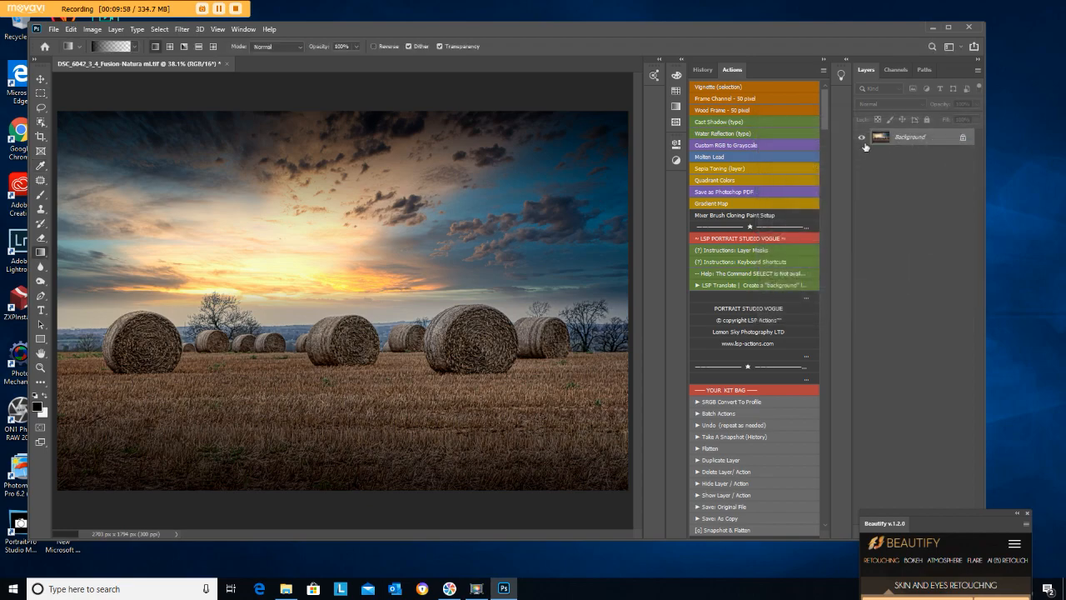